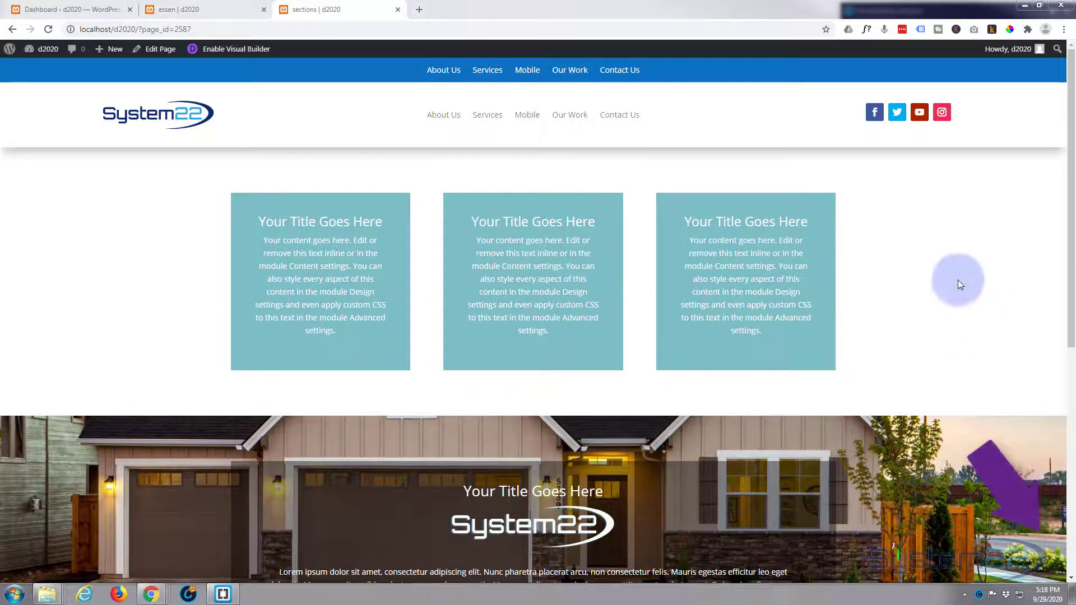
# Delete the house photo section that sits between the teal card rows.
pyautogui.scroll(-4, 954, 275)
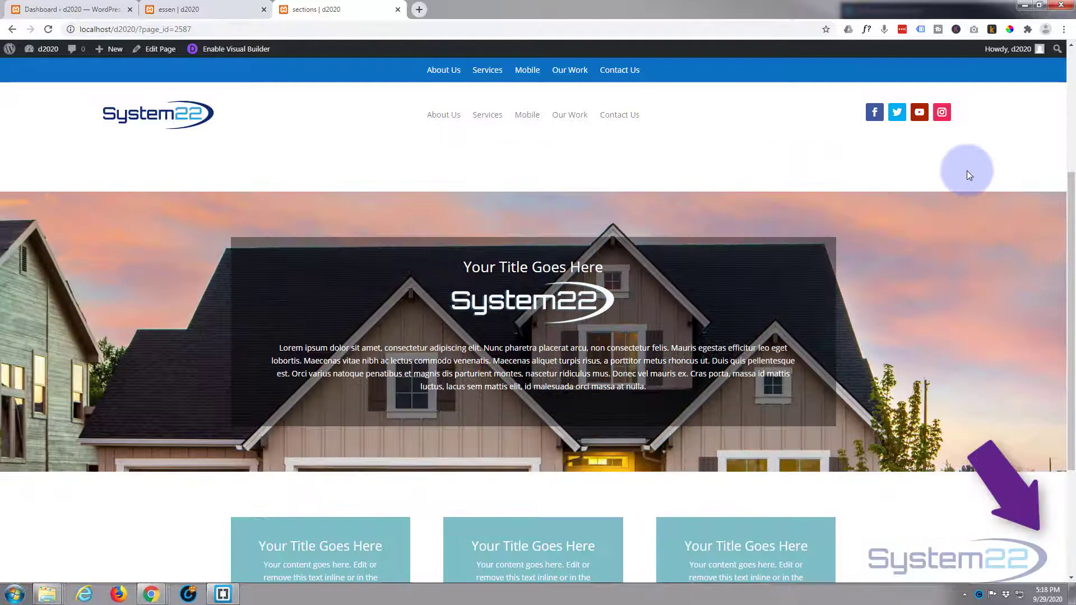
pyautogui.scroll(2, 967, 175)
pyautogui.scroll(-1, 966, 175)
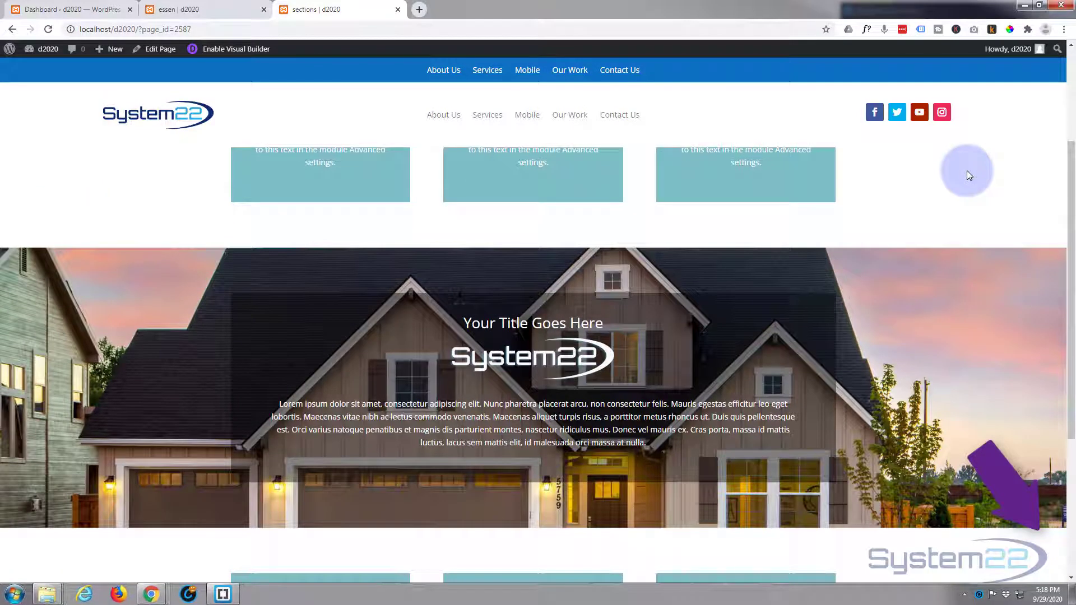
pyautogui.scroll(-4, 966, 171)
pyautogui.scroll(4, 965, 171)
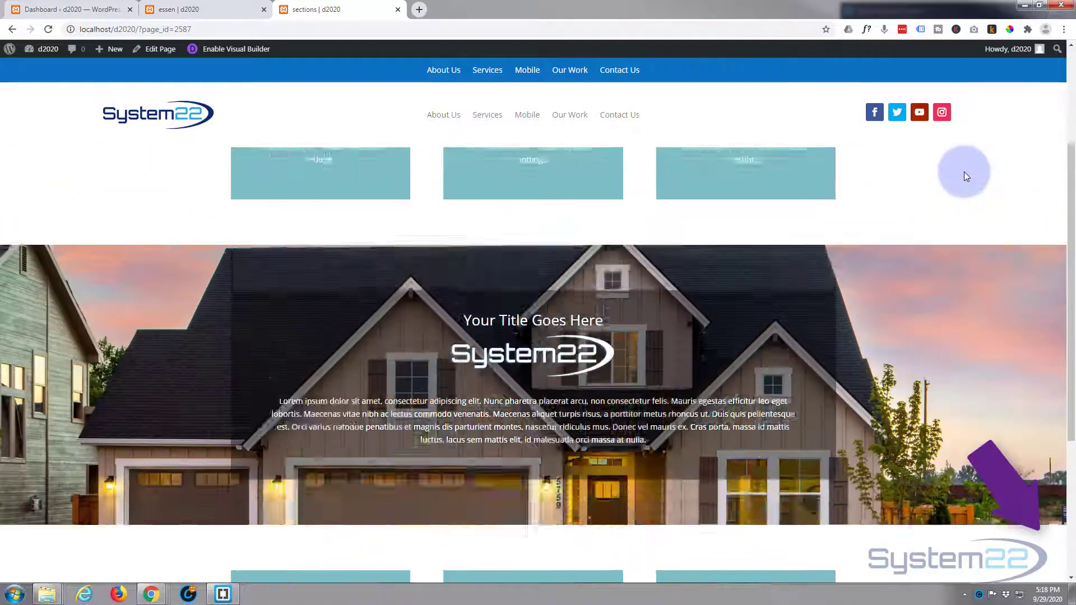
pyautogui.scroll(3, 964, 175)
pyautogui.scroll(-3, 965, 175)
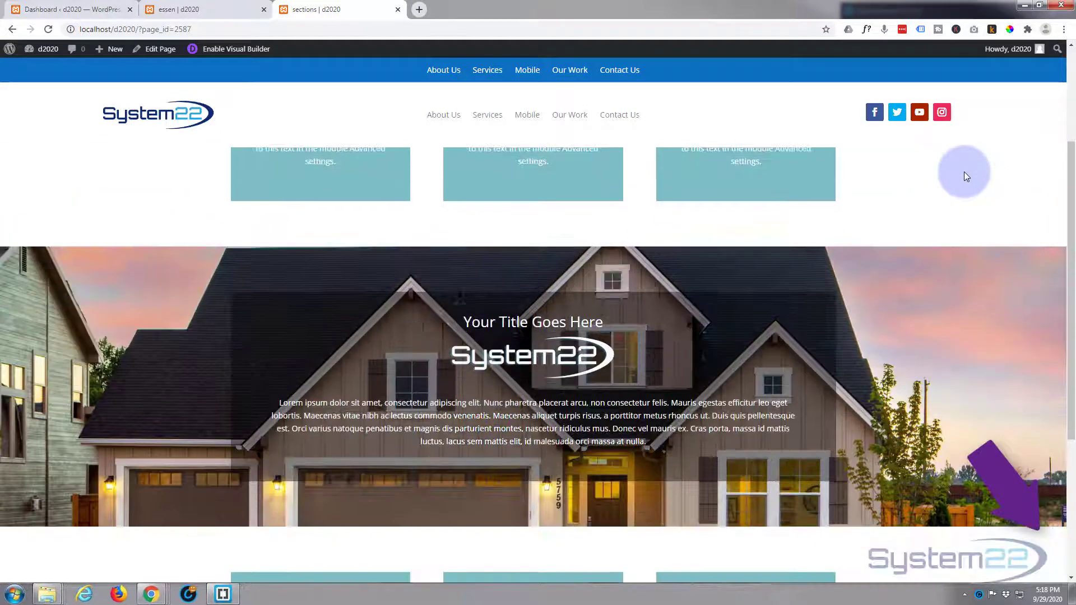
pyautogui.scroll(-1, 966, 175)
pyautogui.scroll(-2, 966, 176)
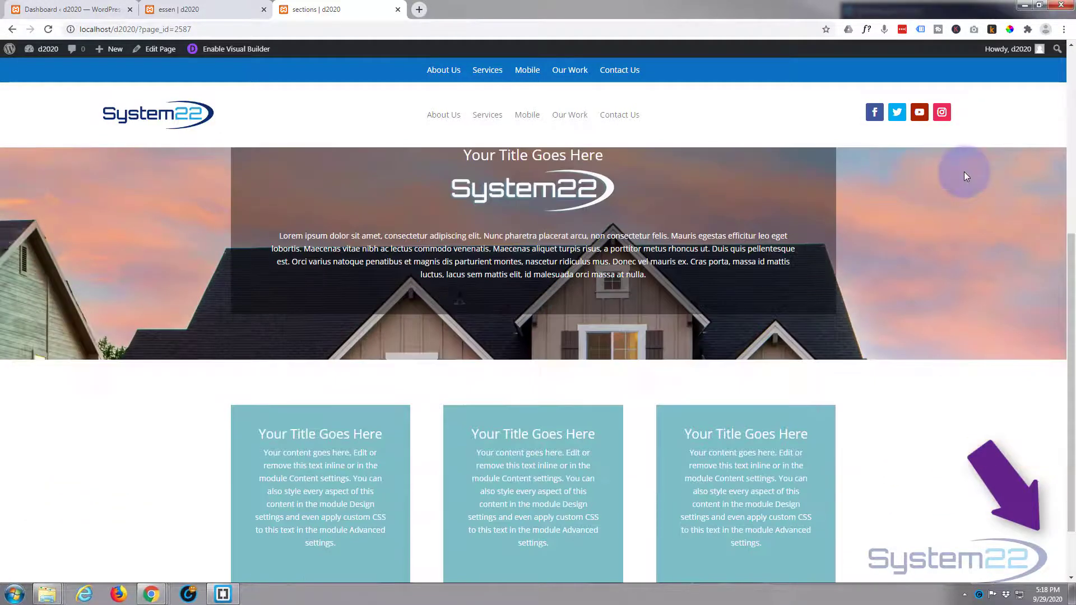
pyautogui.scroll(2, 966, 176)
pyautogui.scroll(1, 966, 176)
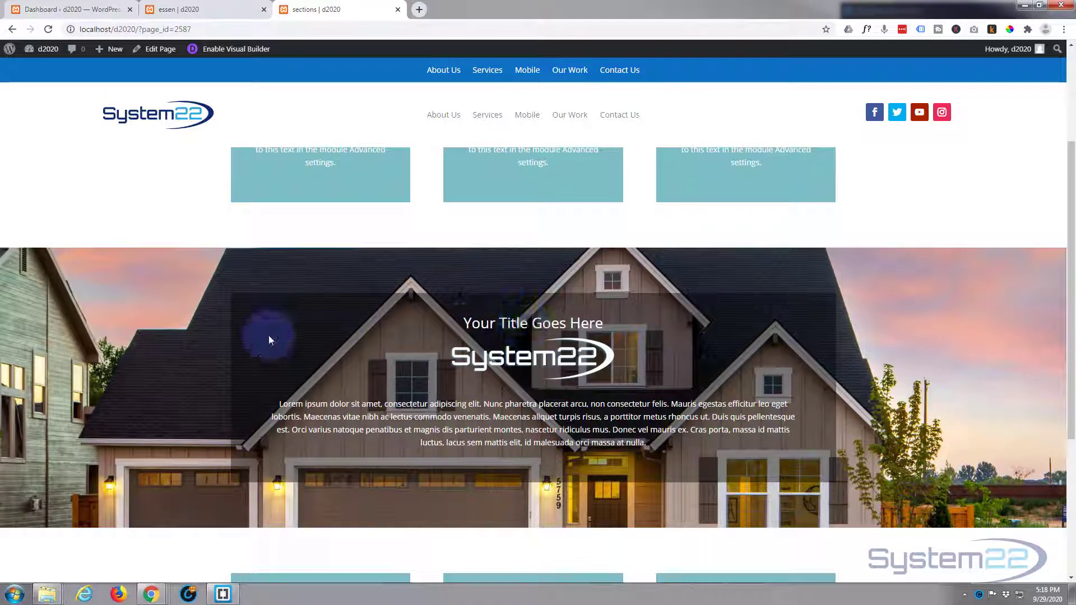
pyautogui.scroll(-4, 84, 299)
pyautogui.scroll(6, 82, 300)
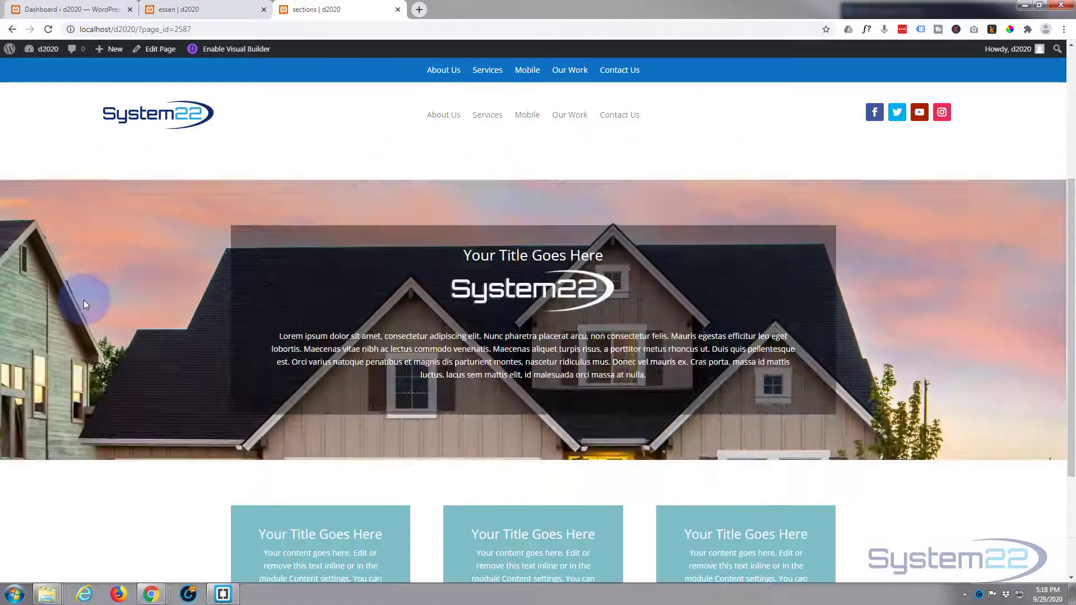
pyautogui.scroll(-6, 83, 299)
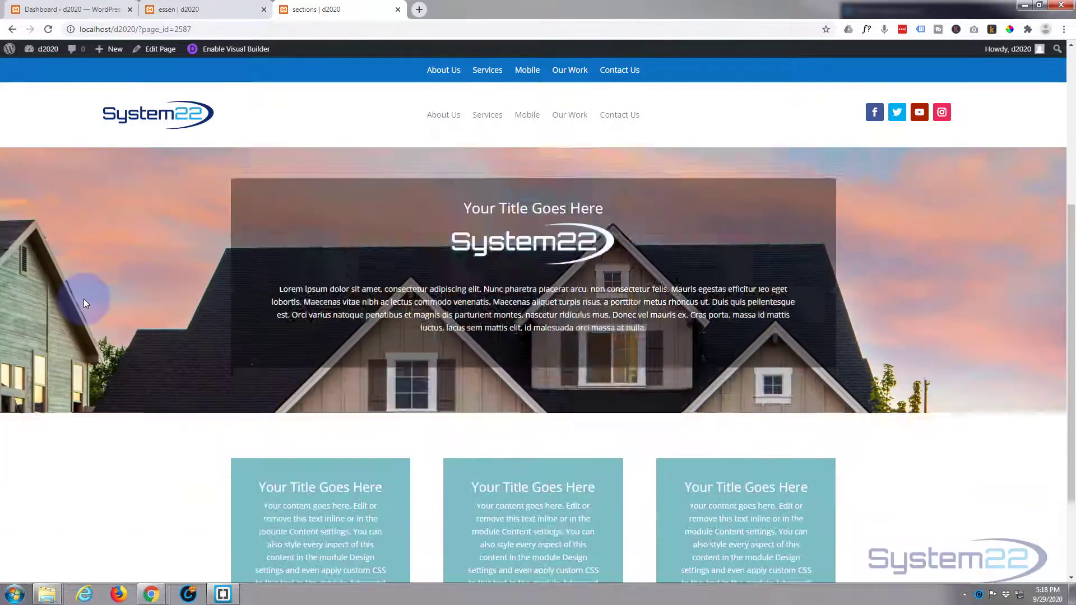
pyautogui.scroll(4, 83, 303)
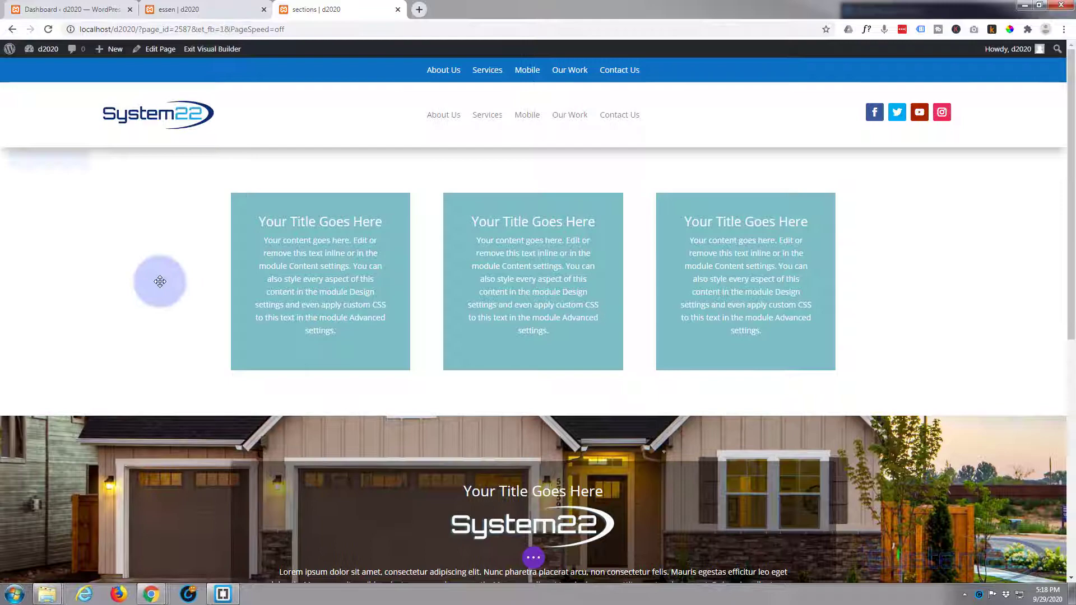
pyautogui.scroll(-3, 160, 282)
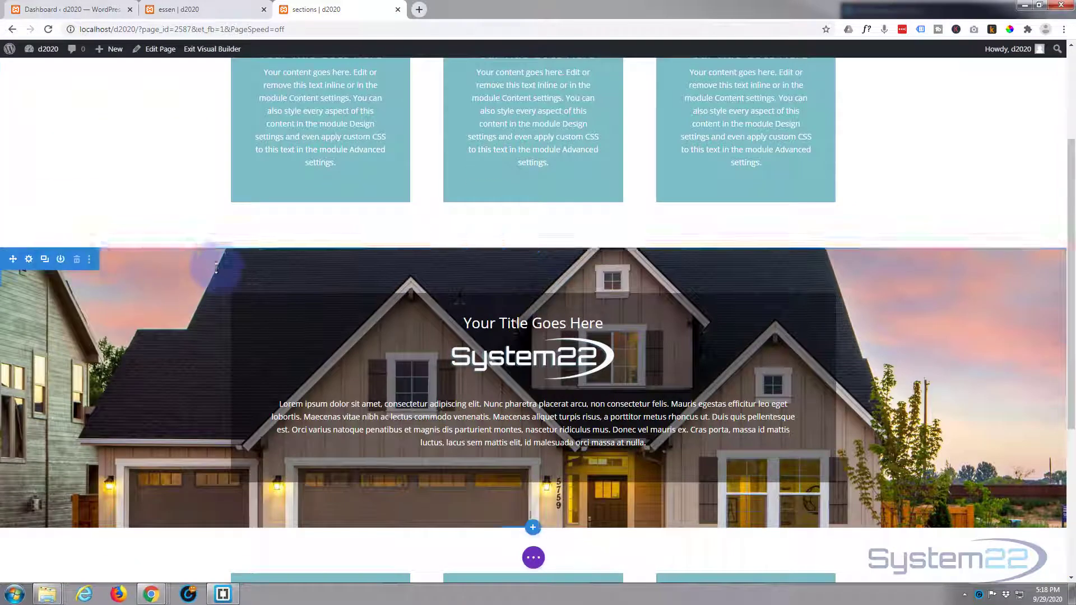
pyautogui.click(76, 259)
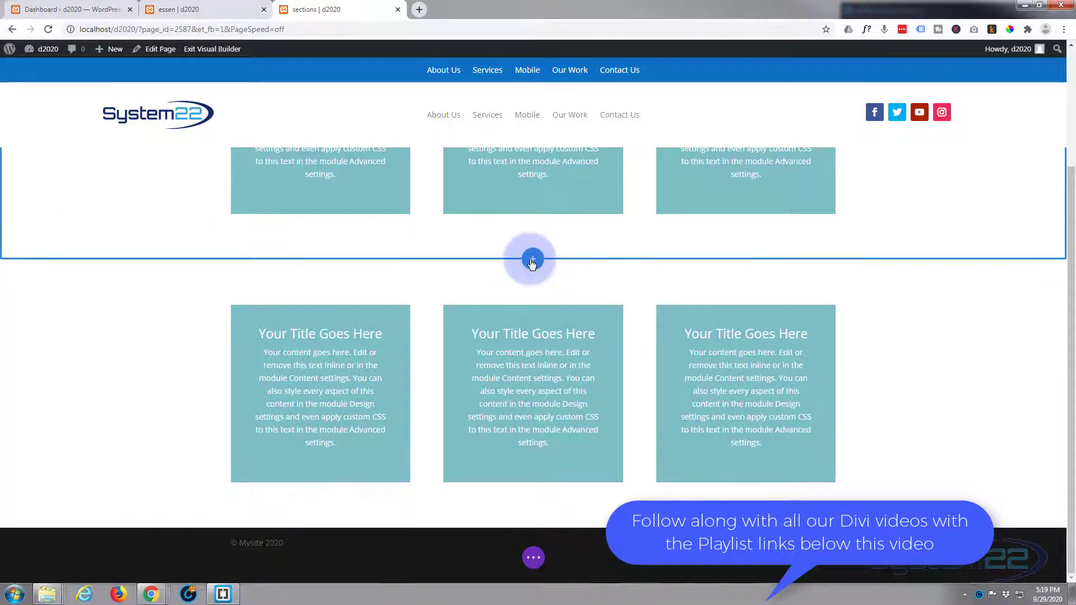
# Add a regular section with a single-column row between the card rows.
pyautogui.click(533, 261)
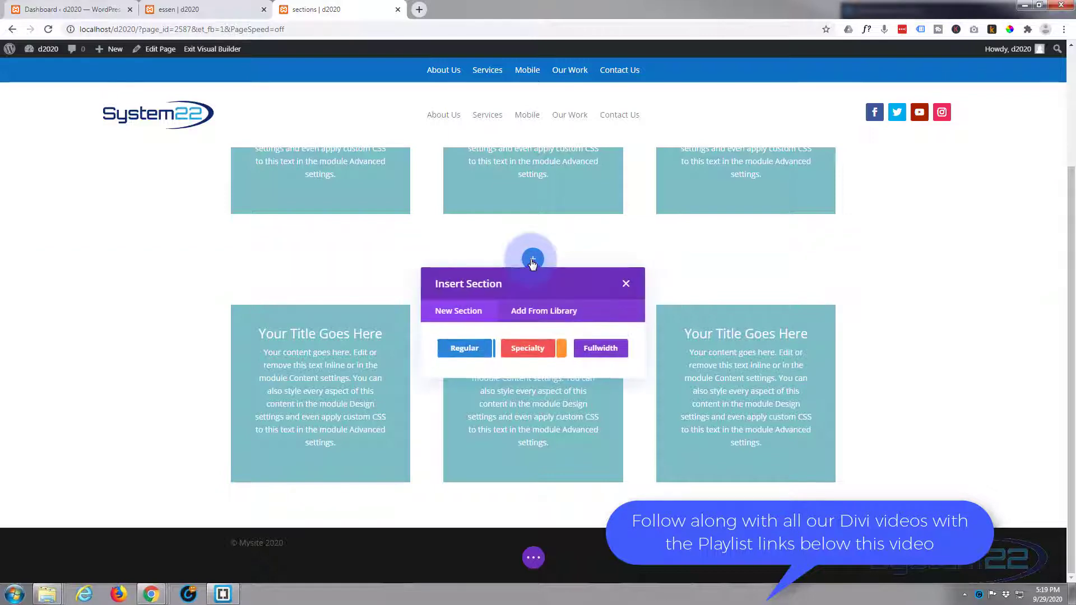
pyautogui.click(465, 350)
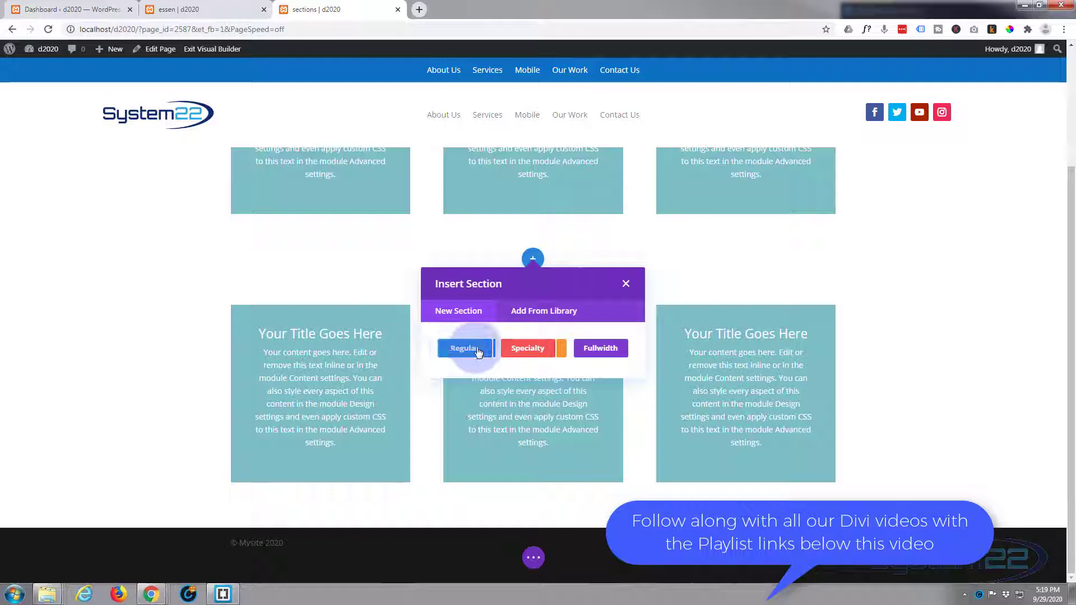
pyautogui.click(604, 351)
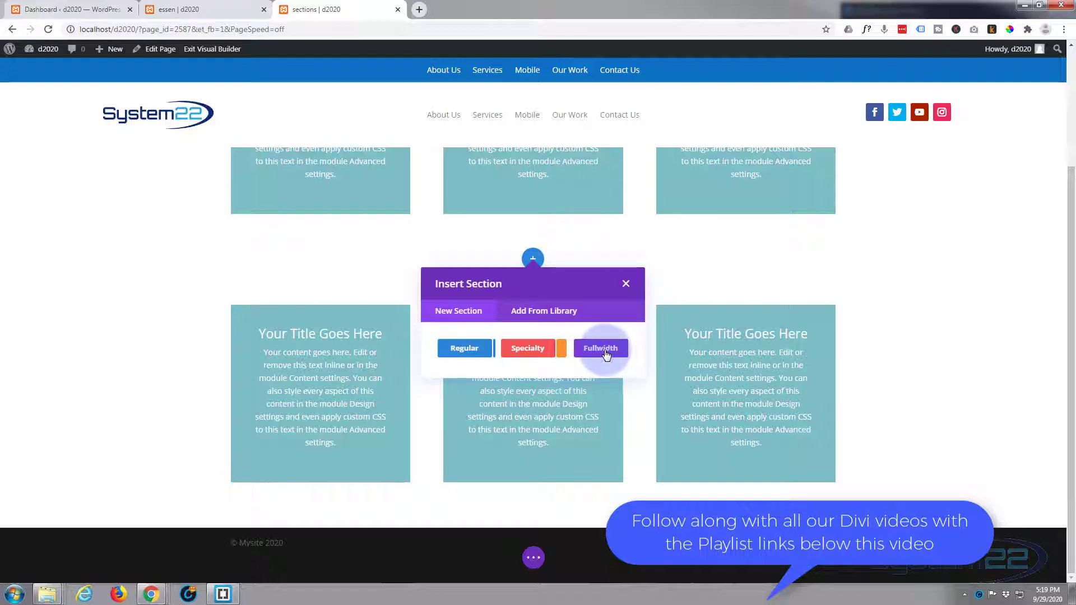
pyautogui.click(472, 351)
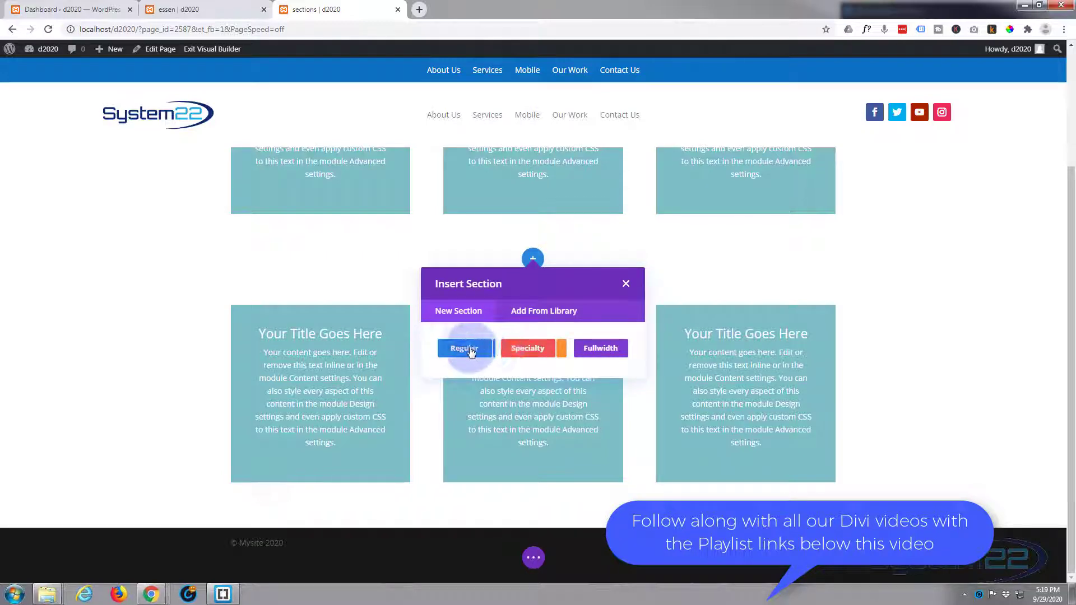
pyautogui.click(465, 350)
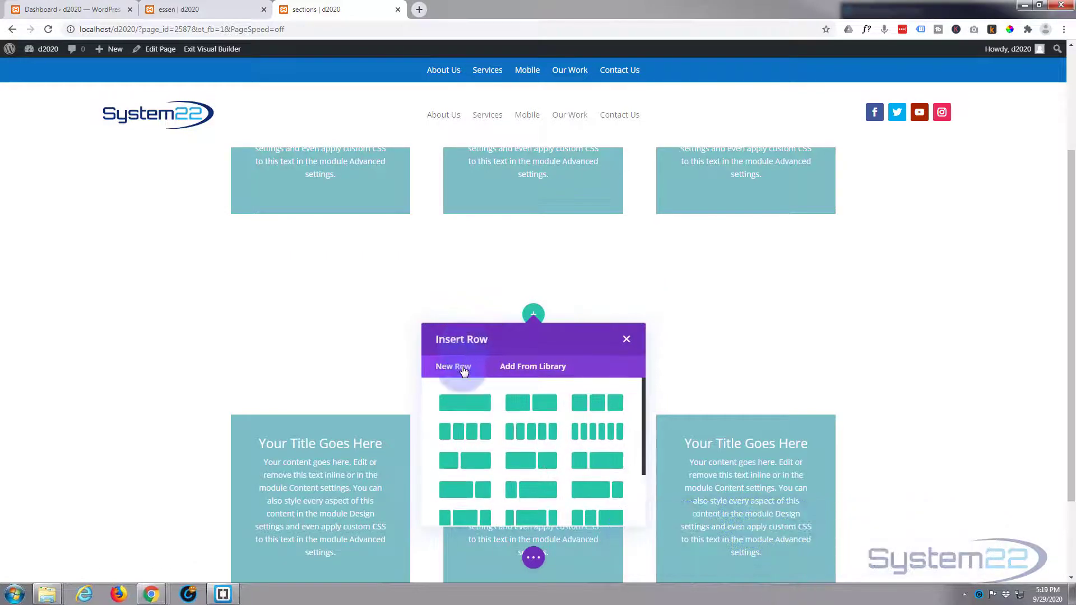
pyautogui.click(458, 407)
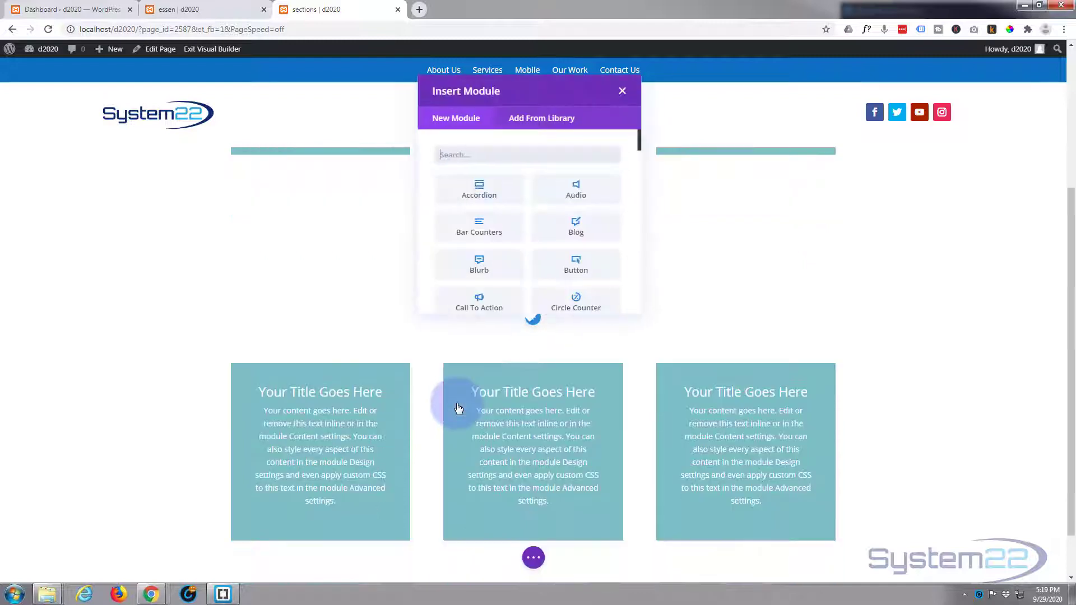
# Insert a Call To Action module into the new row.
pyautogui.scroll(-3, 490, 394)
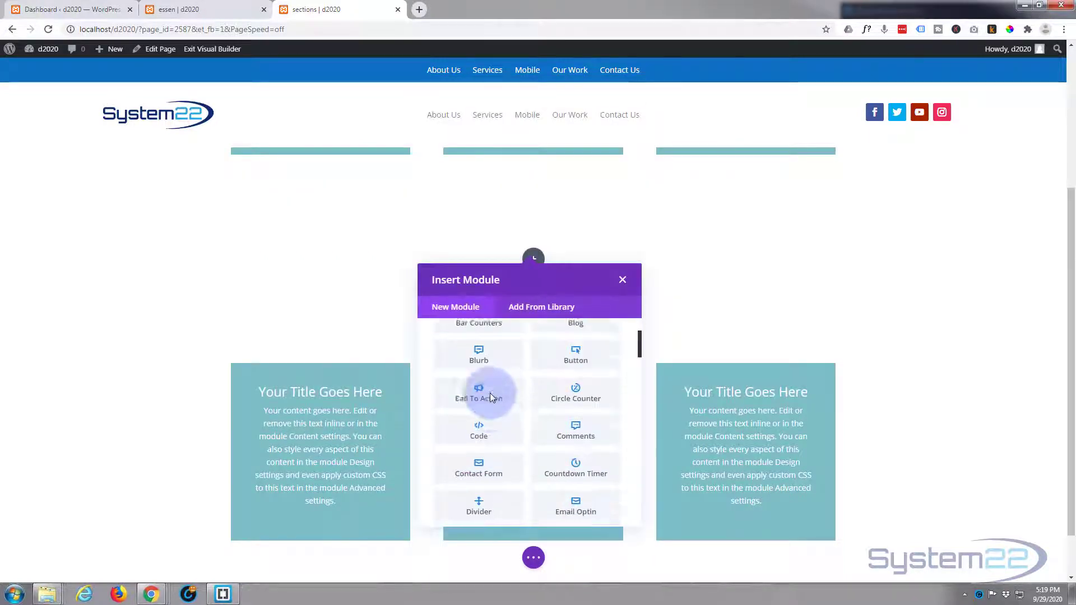
pyautogui.scroll(1, 492, 395)
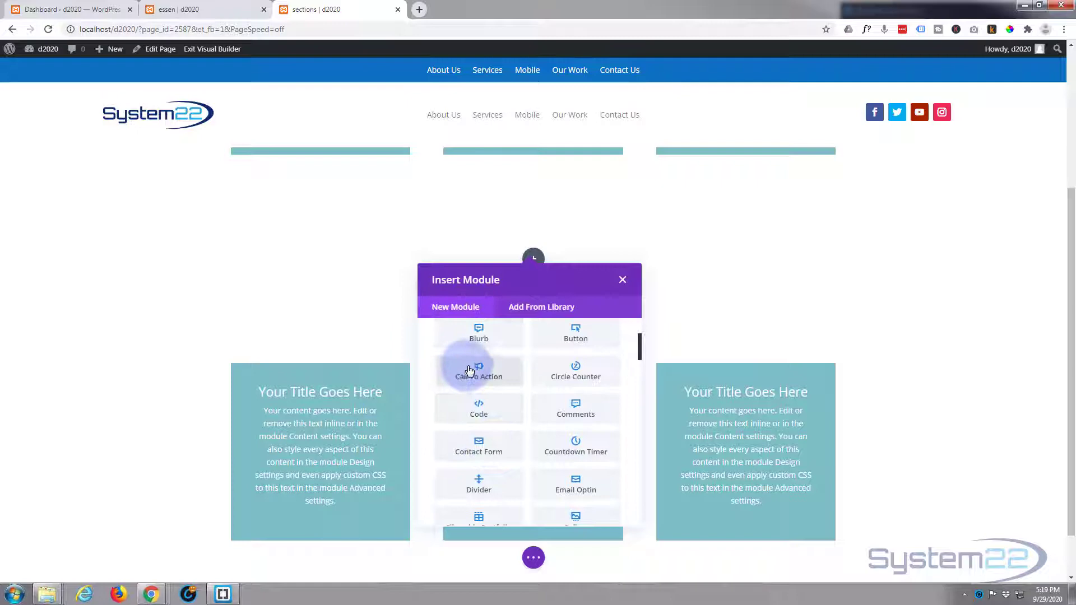
pyautogui.click(474, 371)
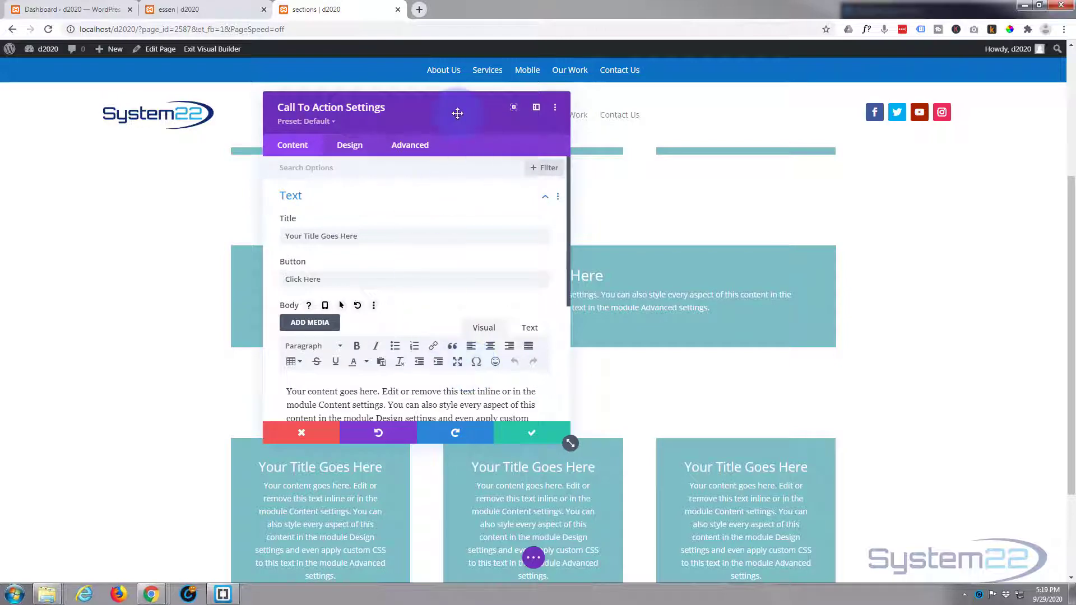
# Move the Call To Action settings panel beside the preview and scroll to the Body editor.
pyautogui.moveTo(457, 112); pyautogui.dragTo(1019, 123)
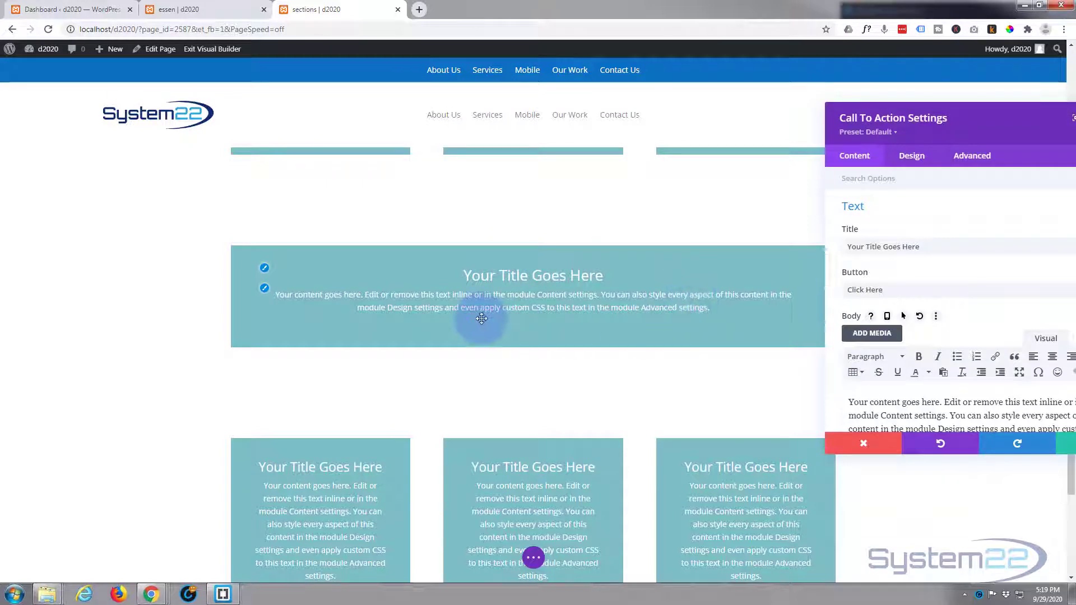
pyautogui.click(736, 309)
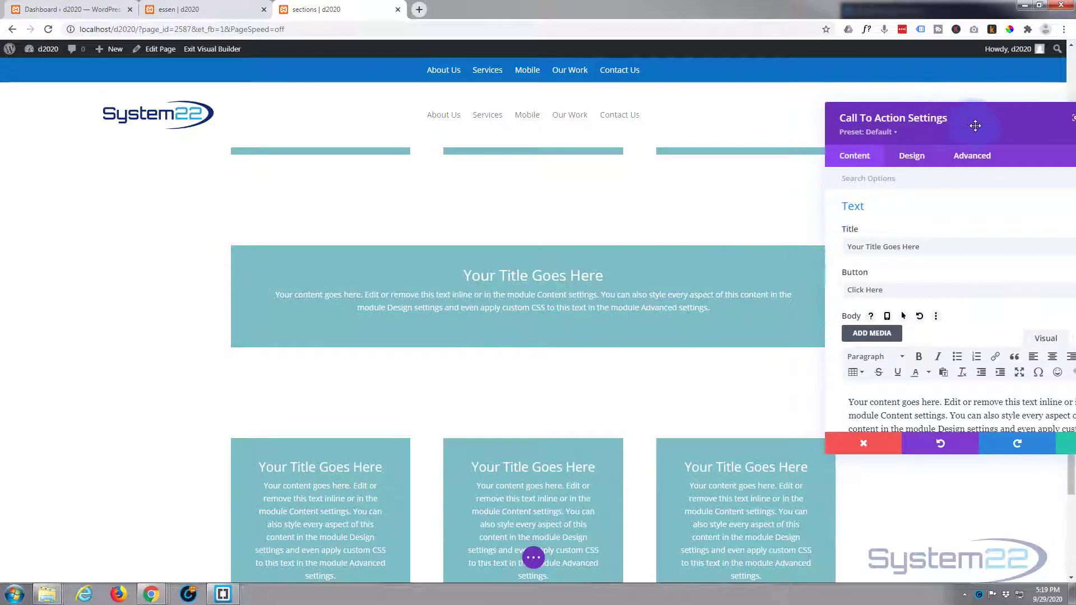
pyautogui.moveTo(974, 126); pyautogui.dragTo(896, 125)
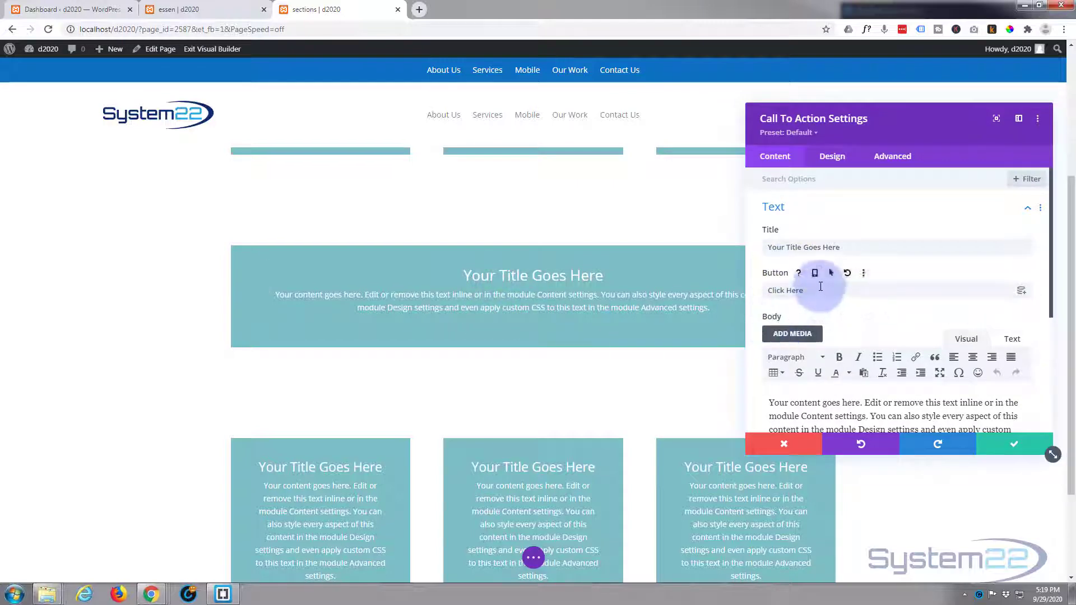
pyautogui.scroll(-3, 809, 297)
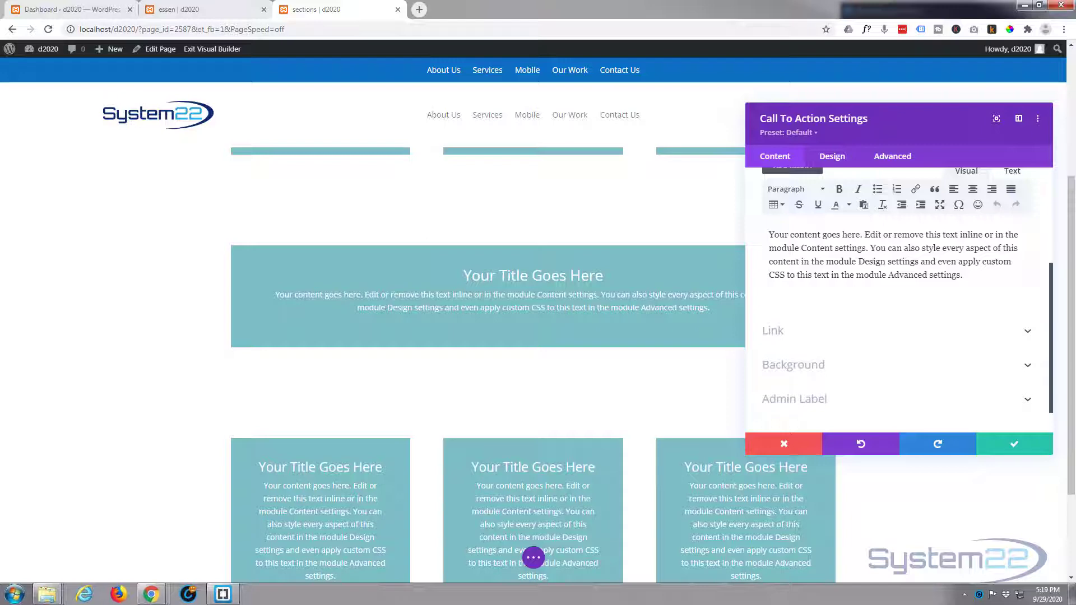
# Replace the placeholder body with pasted Lorem ipsum and add two blank lines above it.
pyautogui.moveTo(961, 275); pyautogui.dragTo(758, 232)
pyautogui.write('Lorem ipsum dolor sit amet, consectetur adipiscing elit. Nunc pharetra placerat arcu, non consectetur felis. Mauris egestas efficitur leo eget lobortis. Maecenas vitae nibh ac lectus commodo venenatis. Maecenas aliquet turpis risus, a porttitor metus rhoncus ut. Duis quis pellentesque est. Orci varius natoque penatibus et magnis dis parturient montes, nascetur ridiculus mus. Donec vel mauris ex. Cras porta, massa id mattis luctus, lacus sem mattis elit, id malesuada orci massa at nulla.')
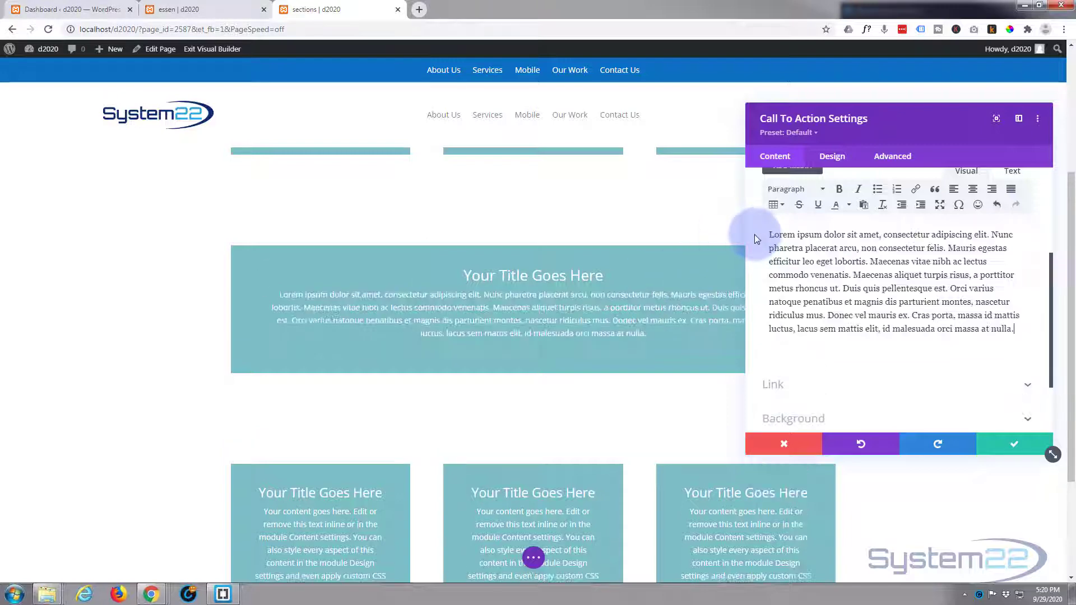
pyautogui.scroll(3, 849, 353)
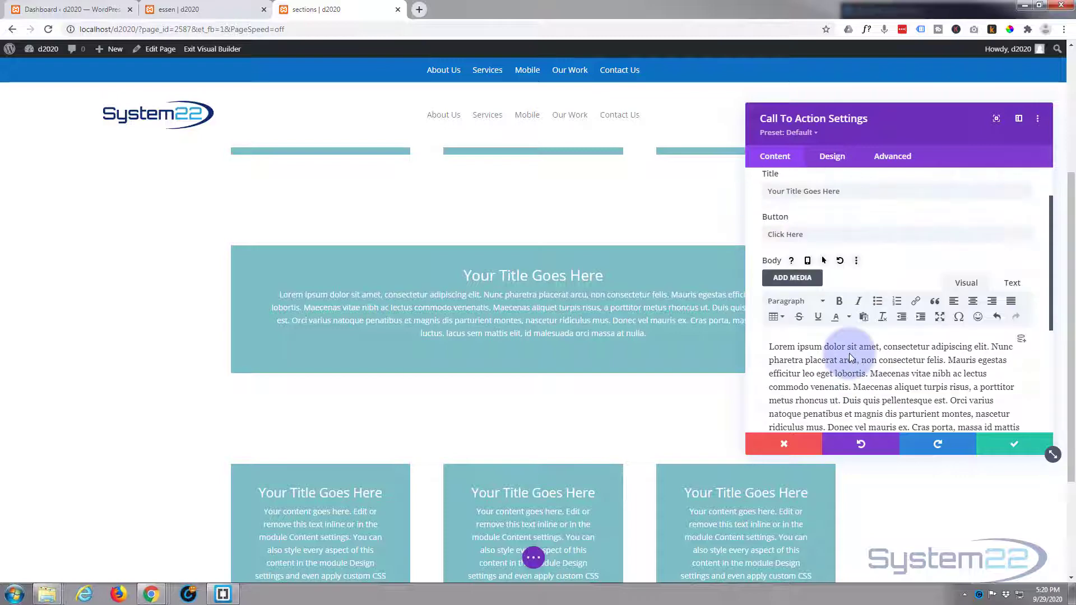
pyautogui.scroll(-1, 784, 314)
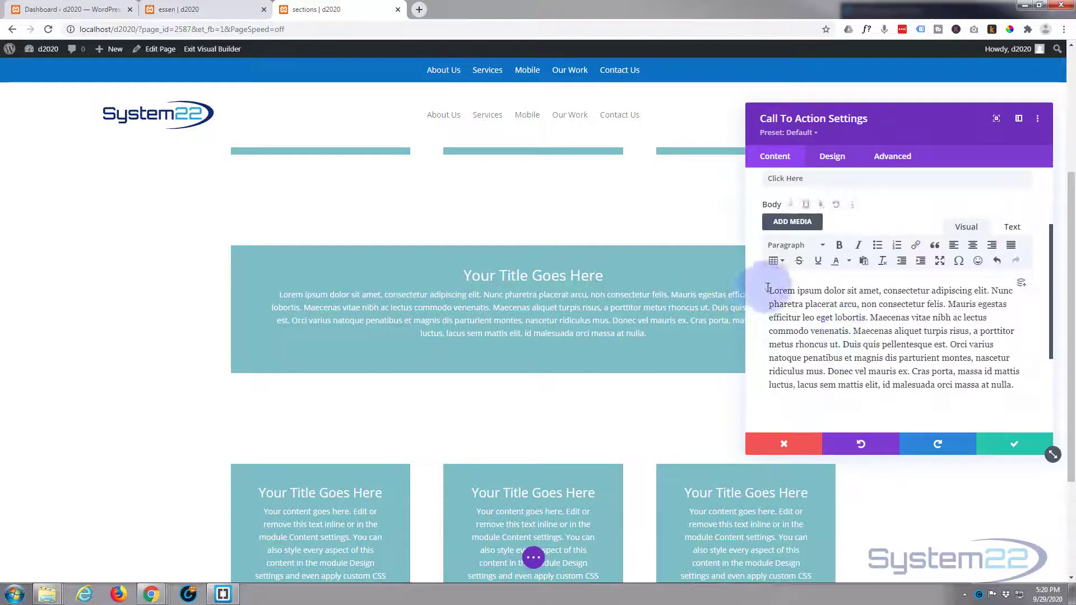
pyautogui.press('Return')
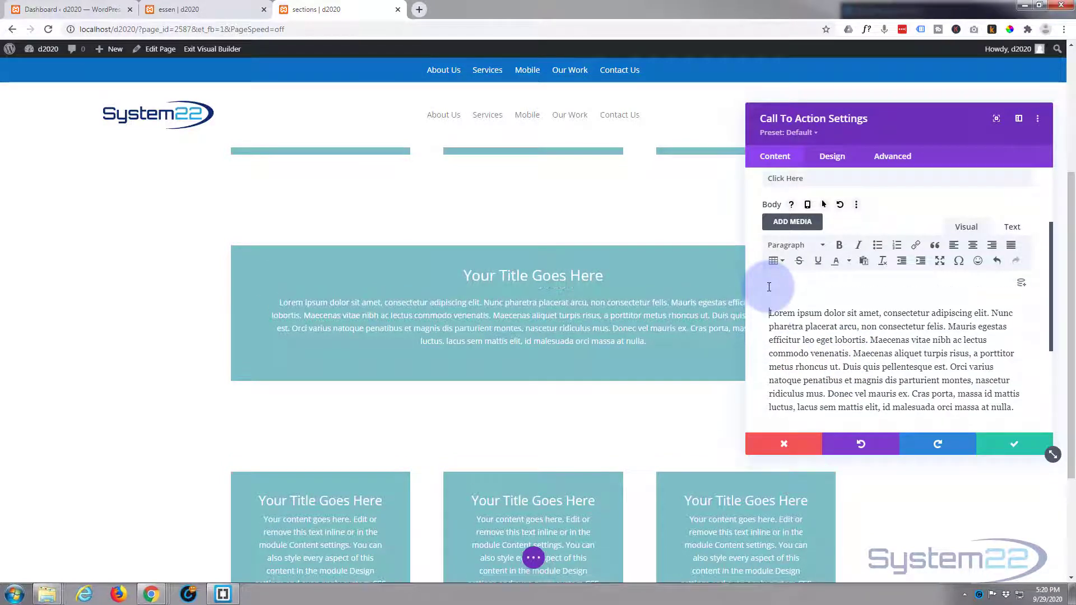
pyautogui.press('Return')
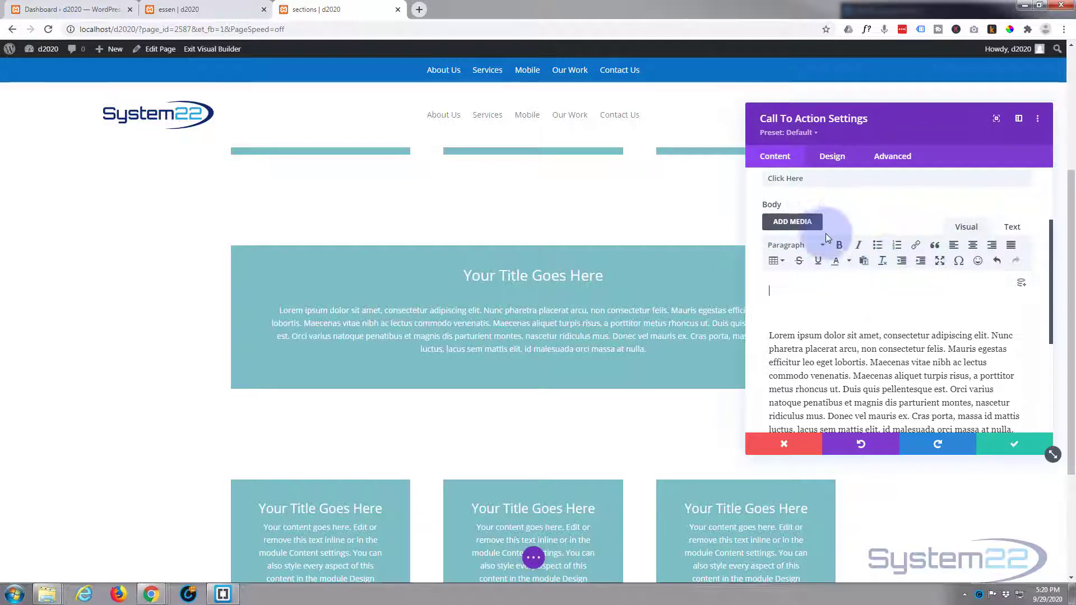
# Insert the system22-white-b-shadow.png logo into the body text and centre it.
pyautogui.click(795, 223)
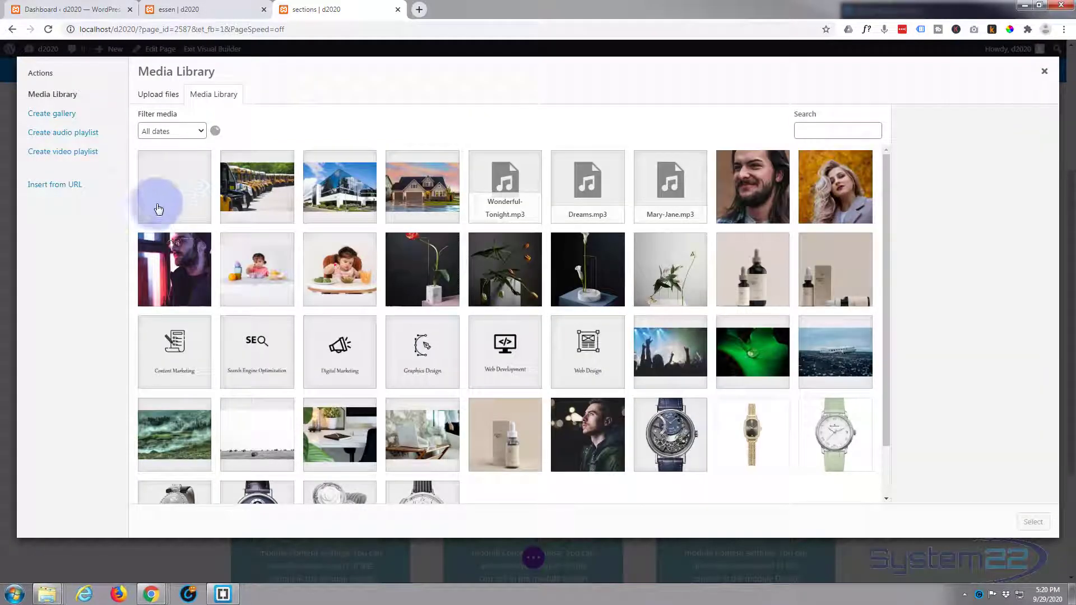
pyautogui.click(163, 200)
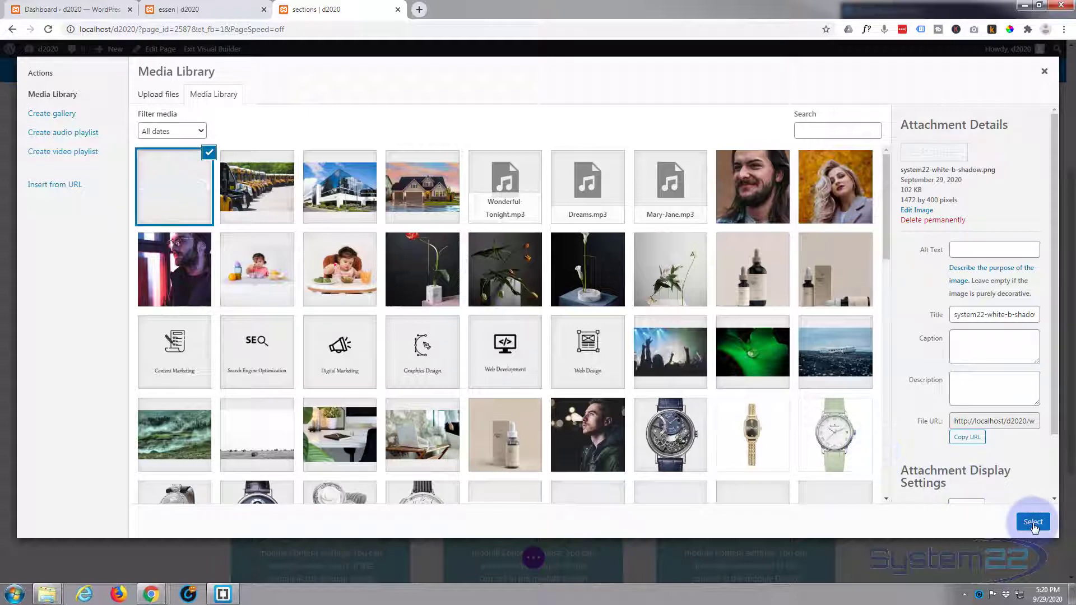
pyautogui.click(1033, 523)
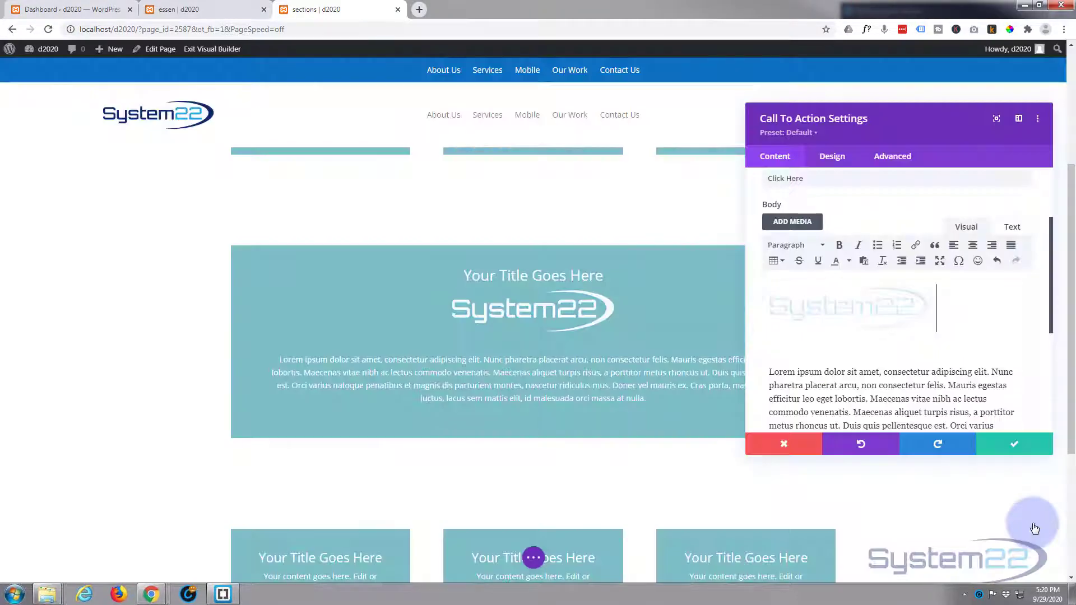
pyautogui.click(797, 322)
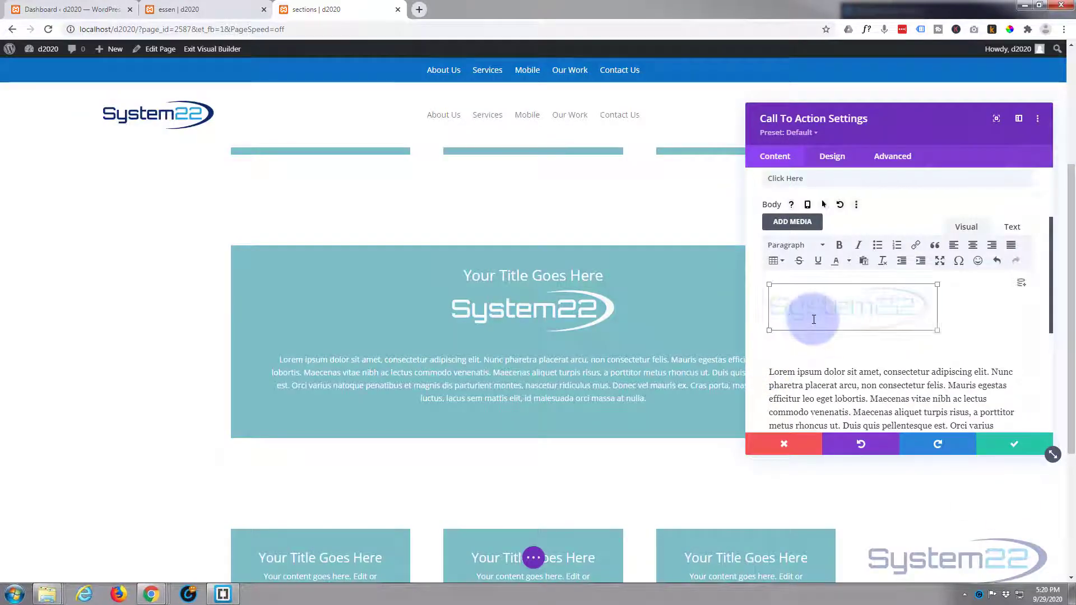
pyautogui.click(973, 247)
pyautogui.click(780, 335)
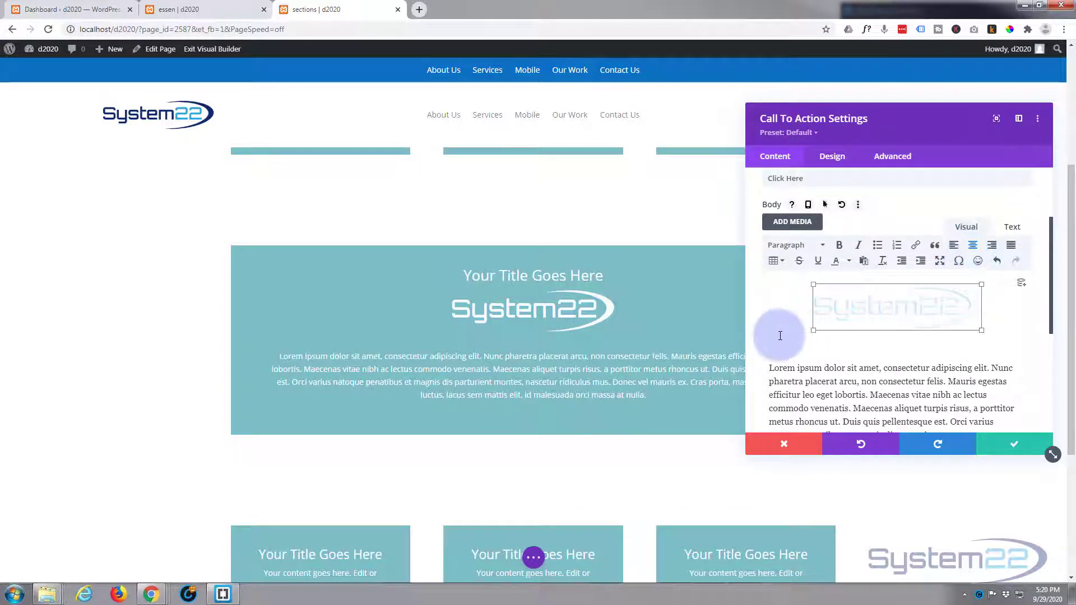
pyautogui.click(841, 161)
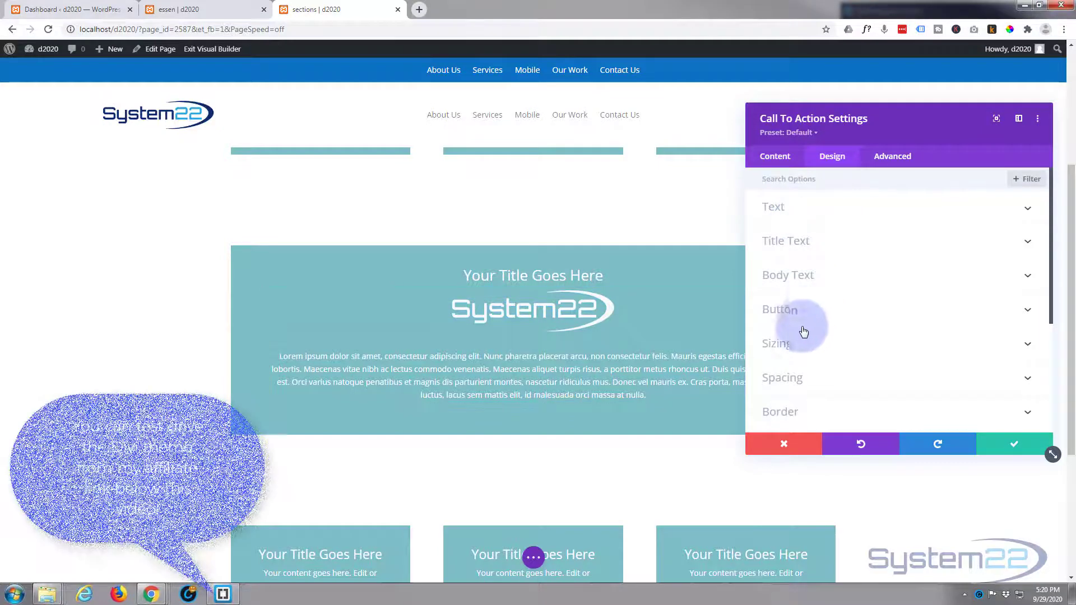
# Set the call-to-action title to Bold weight, TT uppercase and 34px size.
pyautogui.click(844, 244)
pyautogui.scroll(-3, 852, 281)
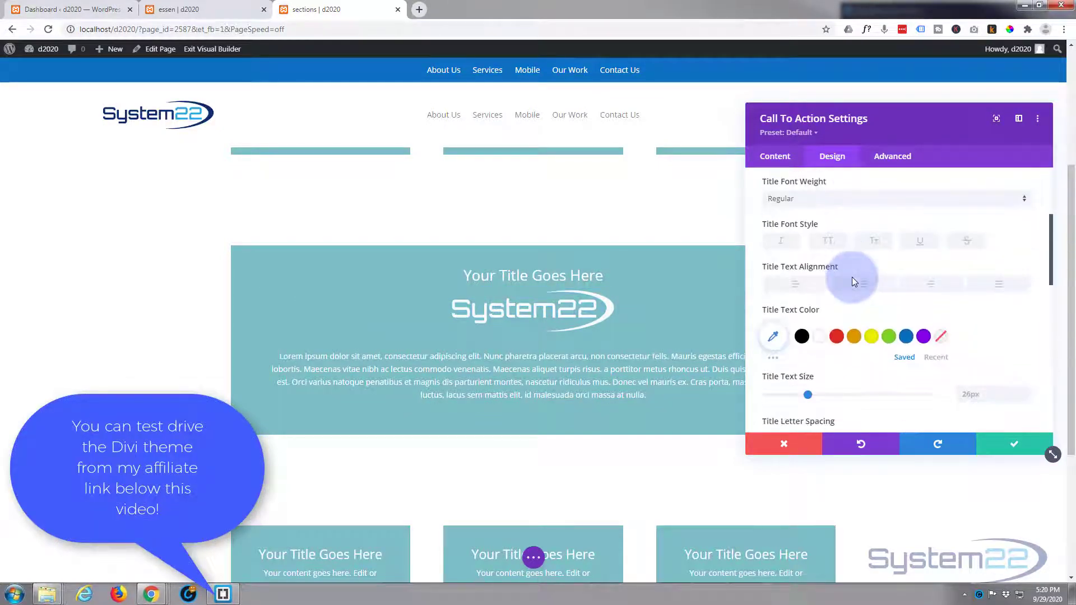
pyautogui.scroll(1, 858, 263)
pyautogui.click(860, 255)
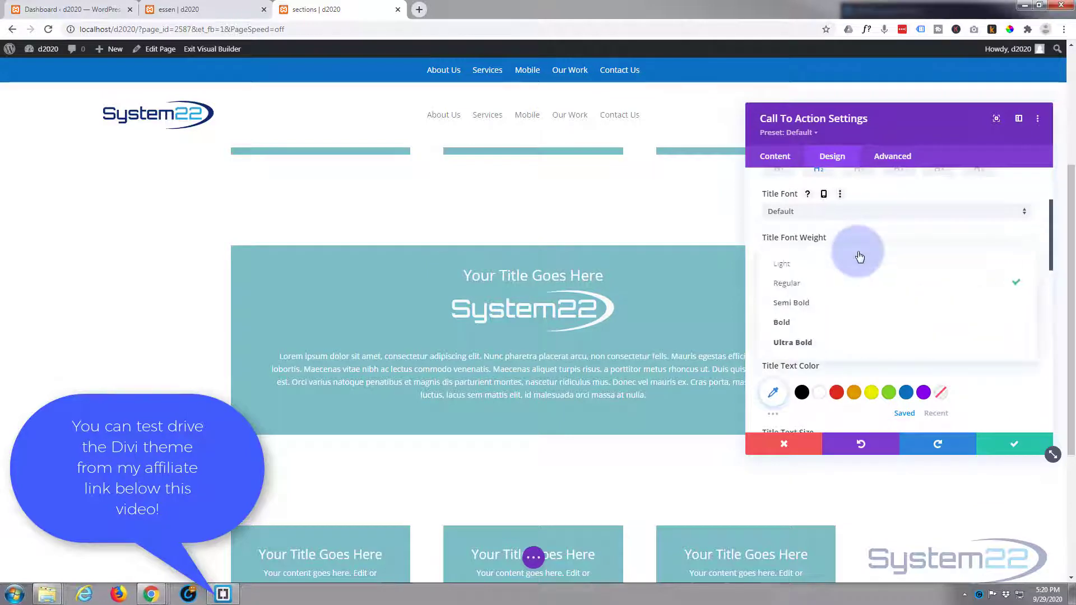
pyautogui.click(824, 333)
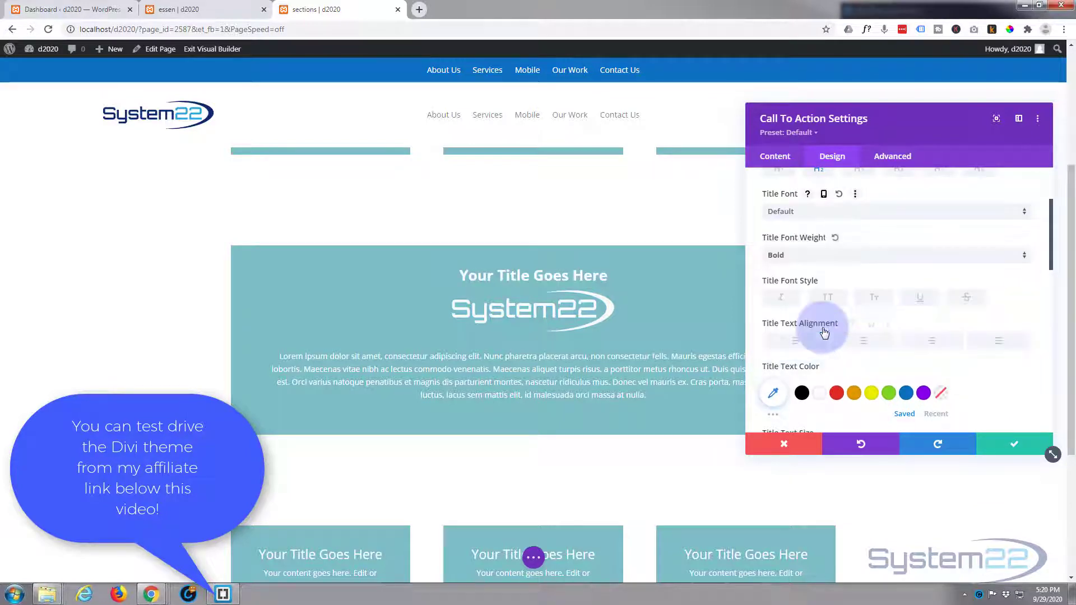
pyautogui.click(838, 302)
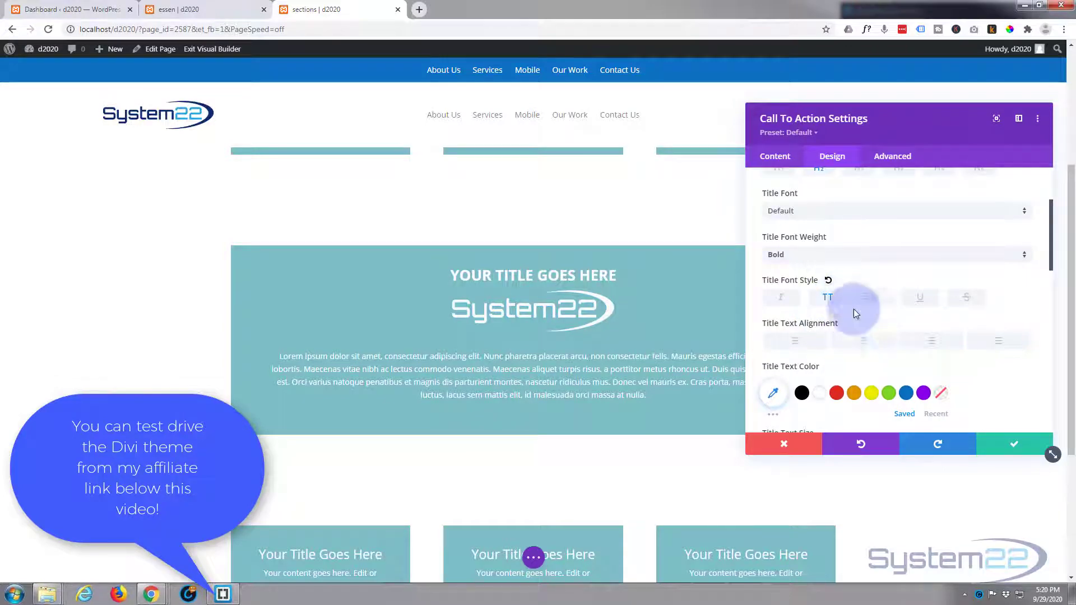
pyautogui.scroll(-5, 858, 313)
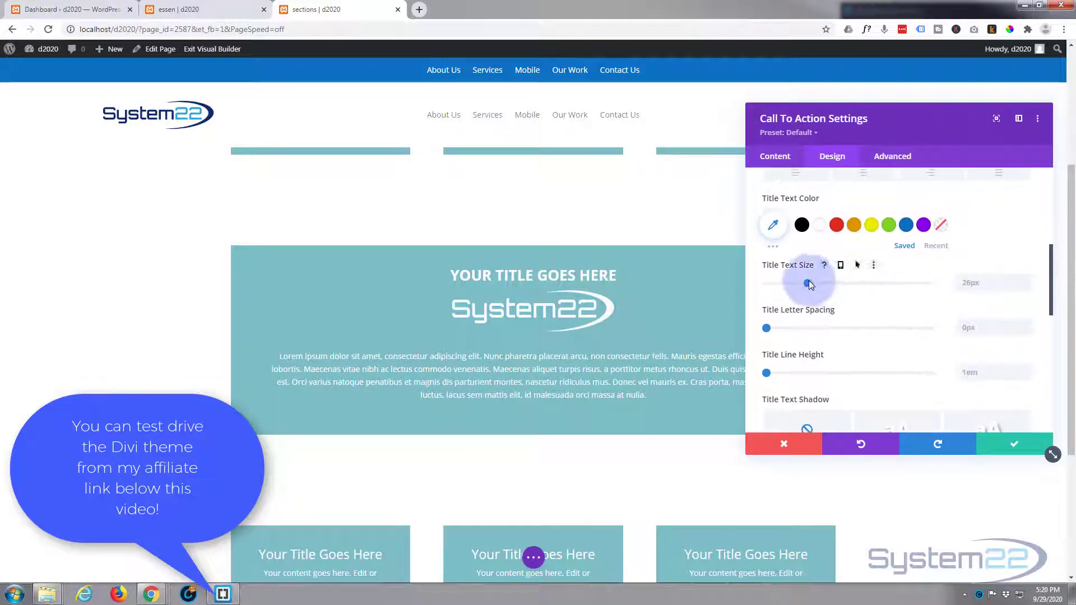
pyautogui.moveTo(809, 282); pyautogui.dragTo(822, 281)
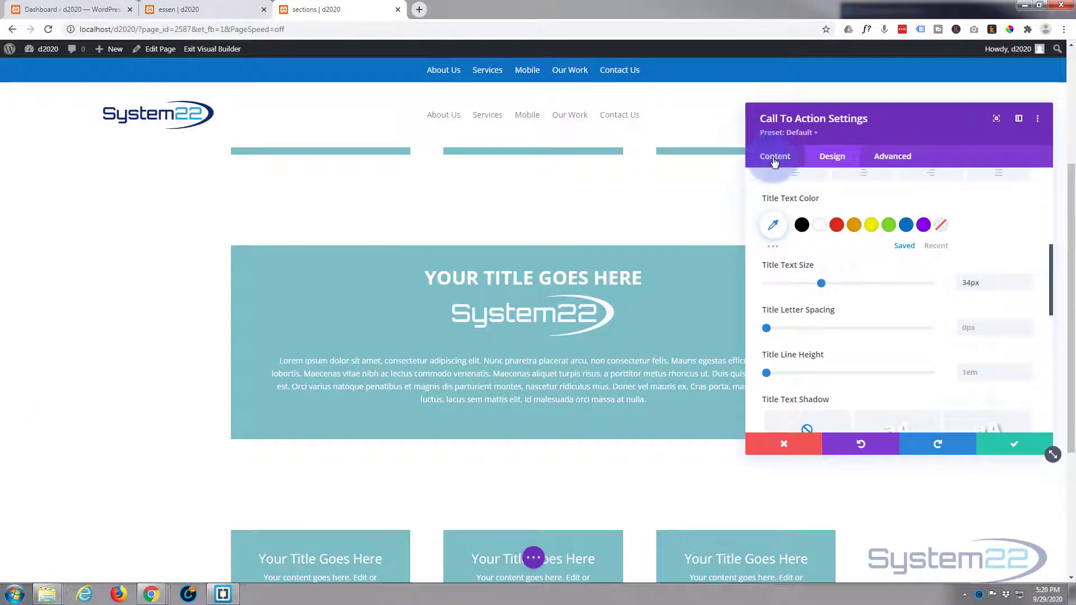
# Clear the teal background colour from the Call To Action module.
pyautogui.click(774, 161)
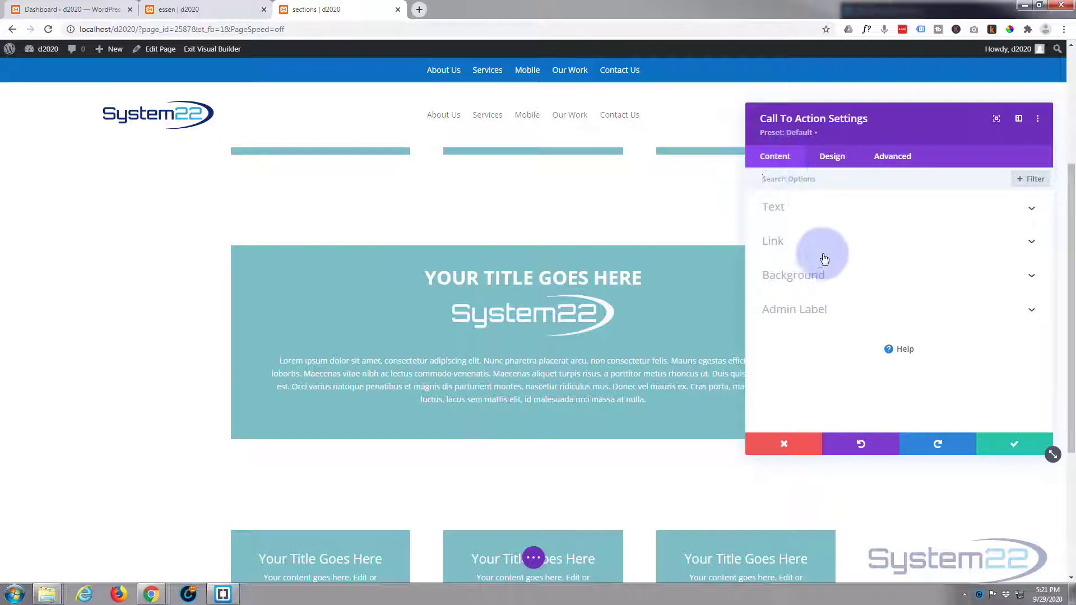
pyautogui.click(835, 274)
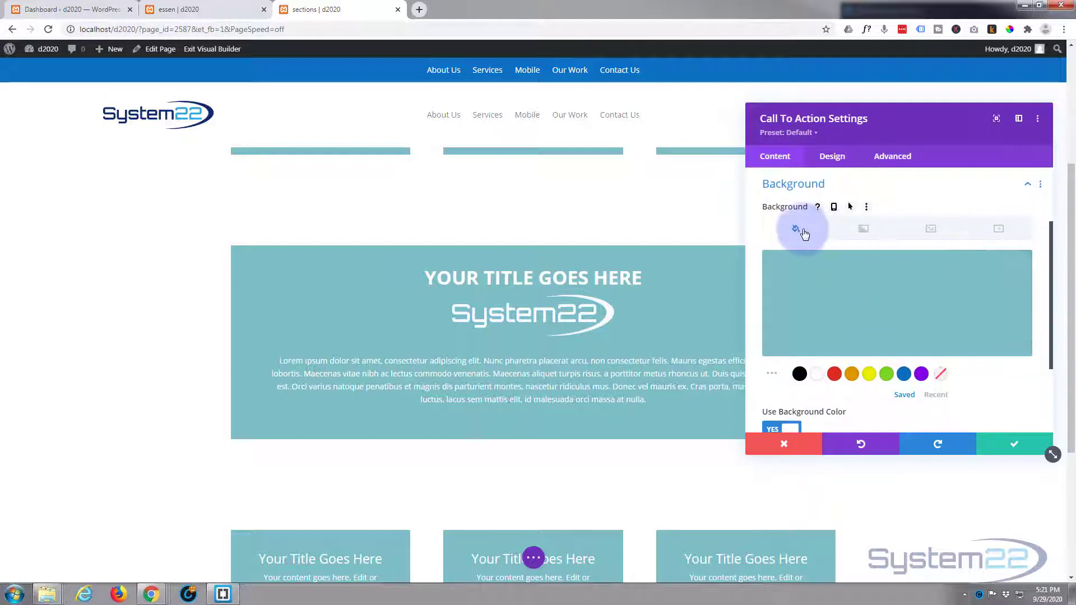
pyautogui.click(1017, 268)
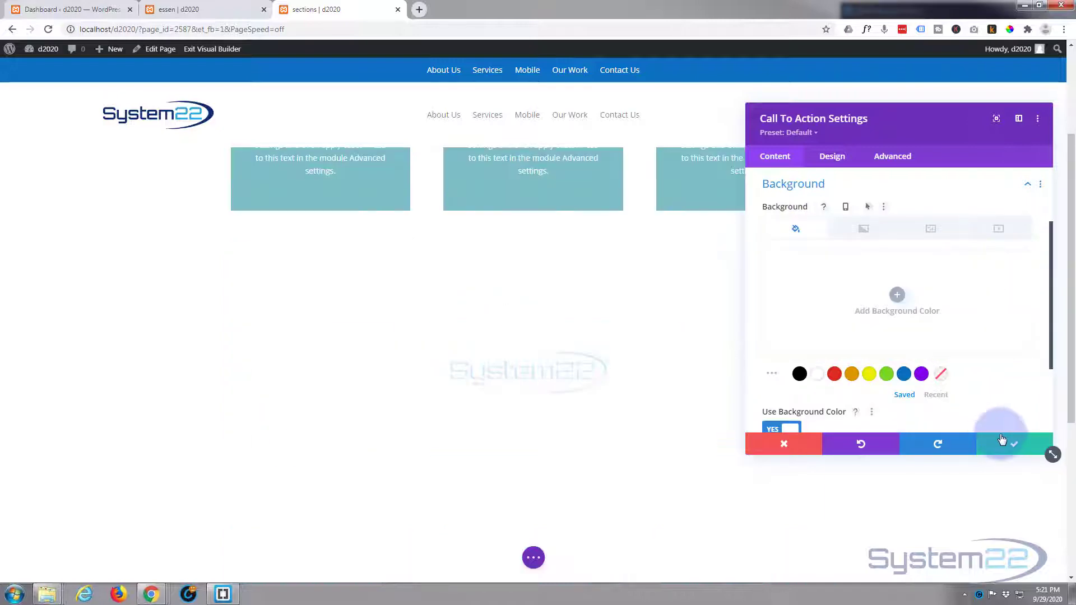
# Save the call-to-action and open the section's Background settings at the Image tab.
pyautogui.click(1009, 442)
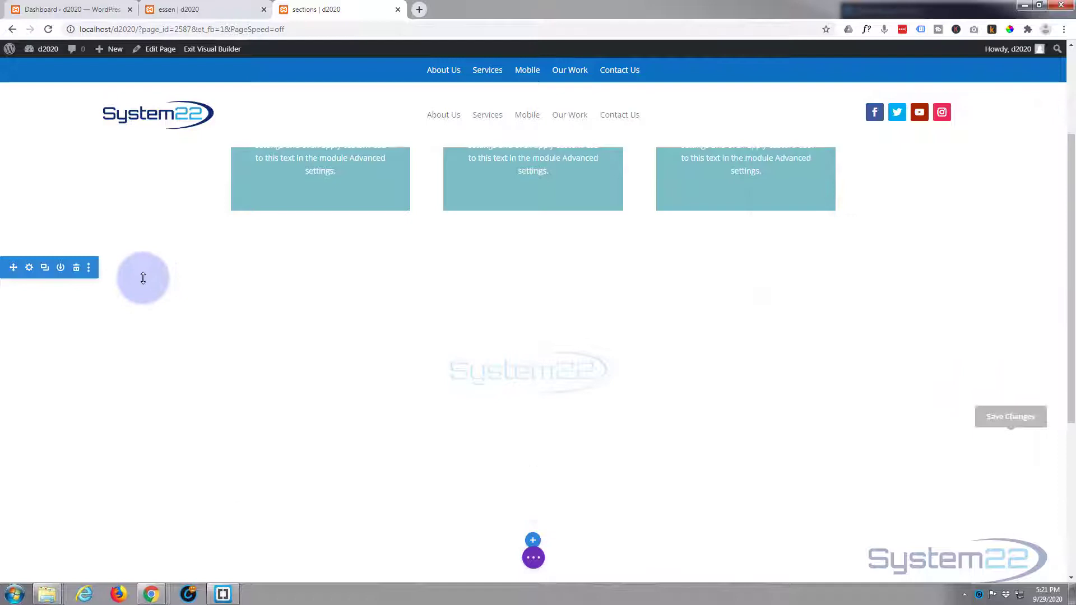
pyautogui.click(30, 268)
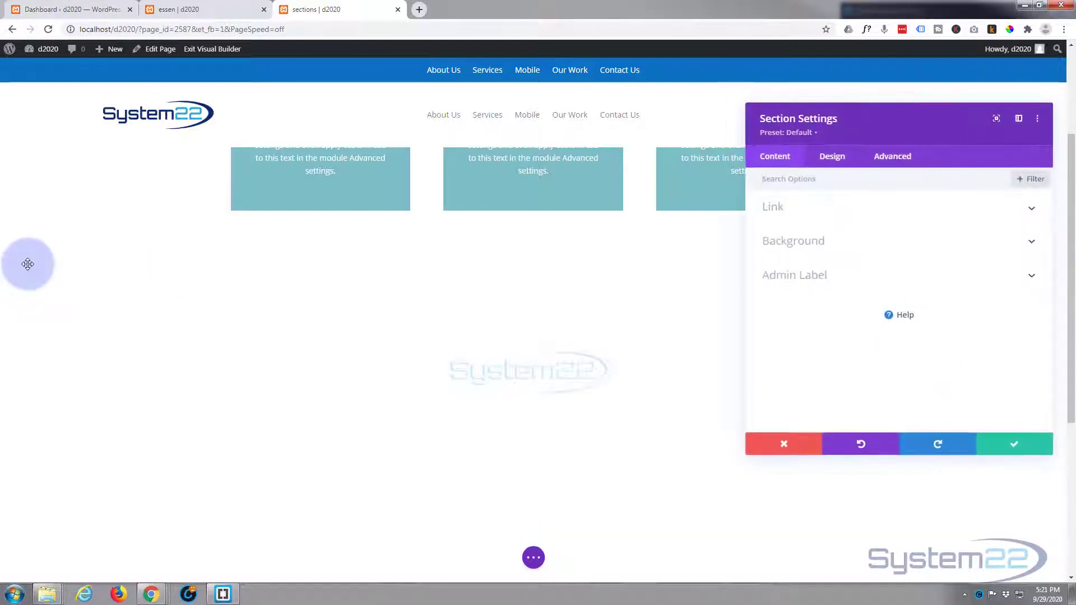
pyautogui.click(871, 232)
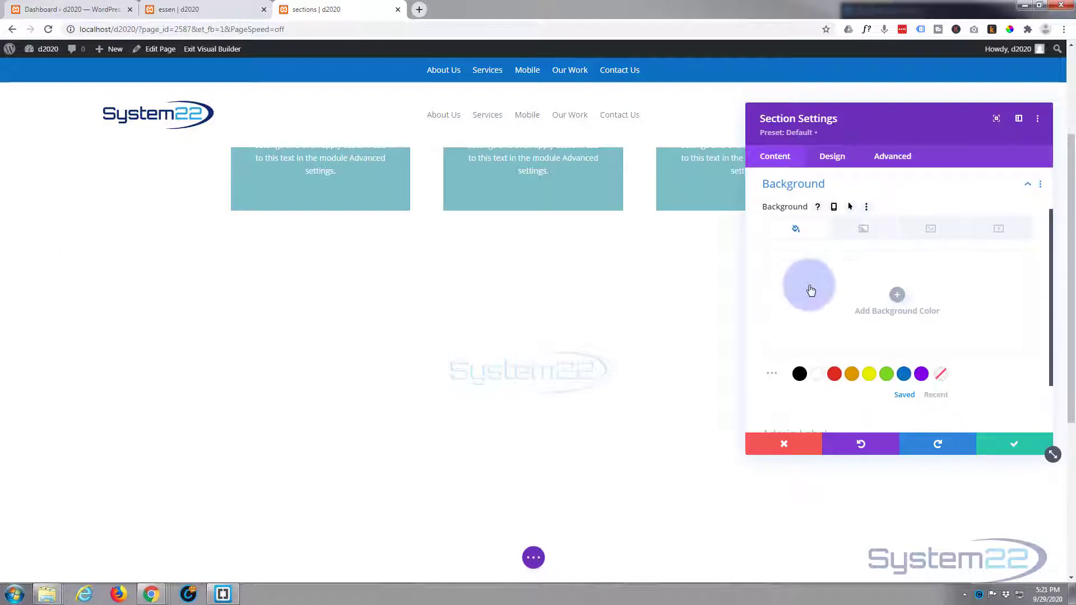
pyautogui.click(863, 228)
pyautogui.click(997, 230)
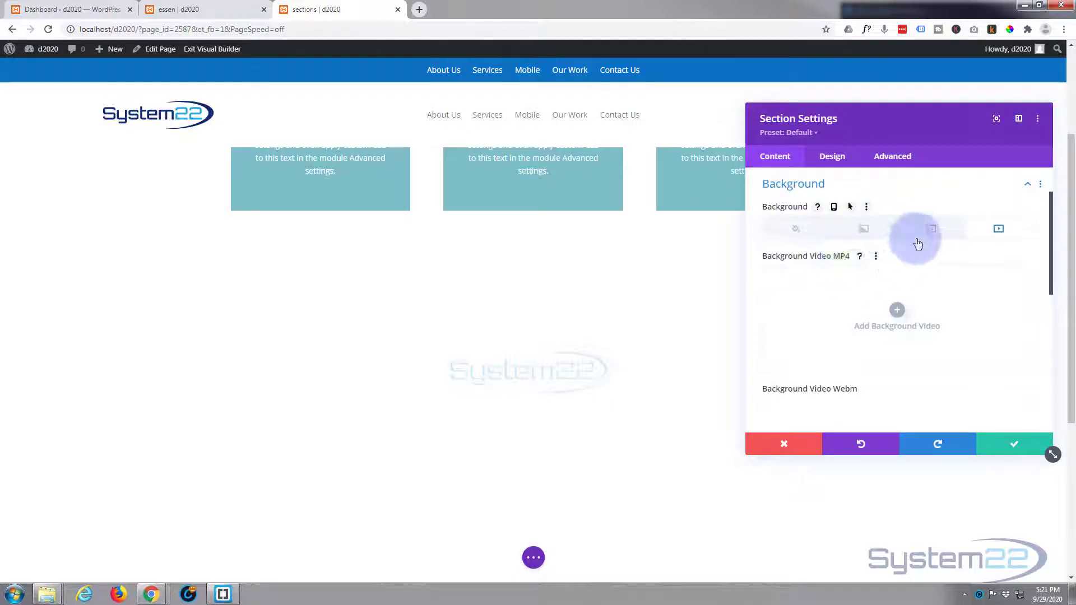
pyautogui.click(931, 228)
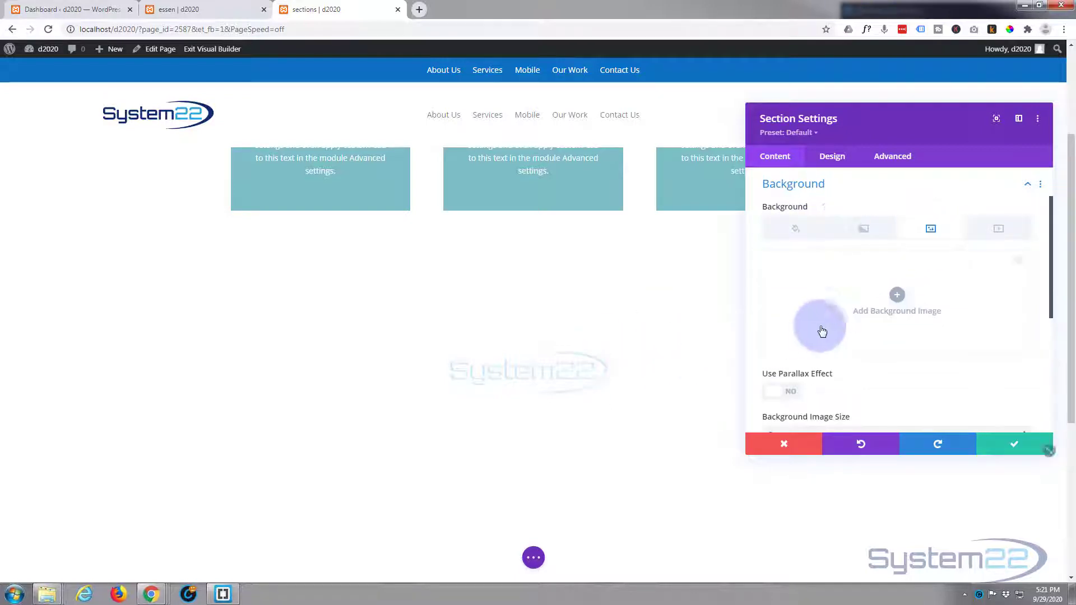
# Set the house photo from the media library as the section's background image.
pyautogui.click(896, 297)
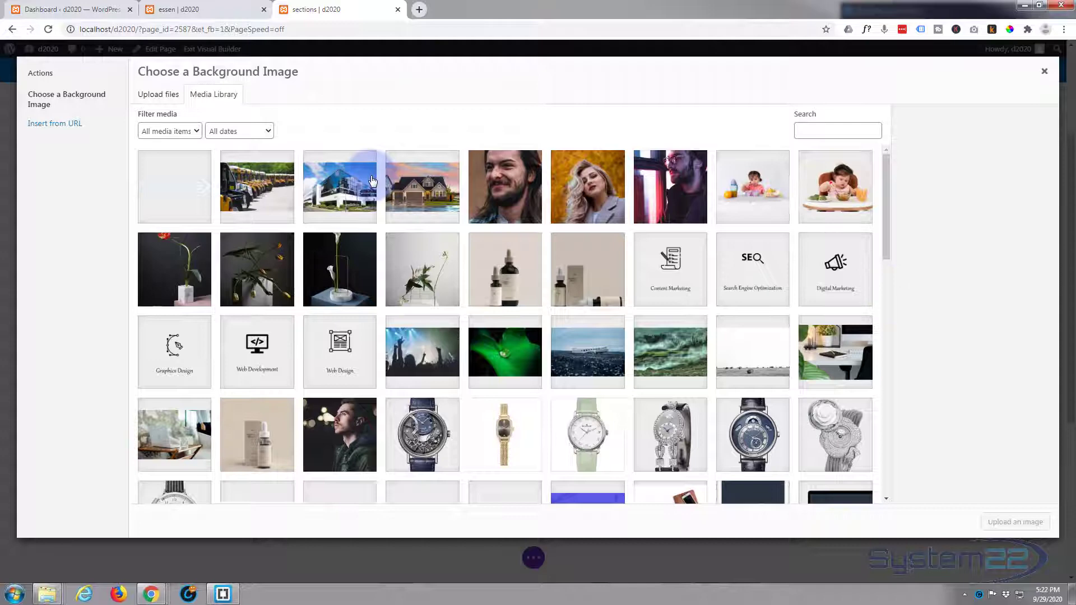
pyautogui.click(434, 174)
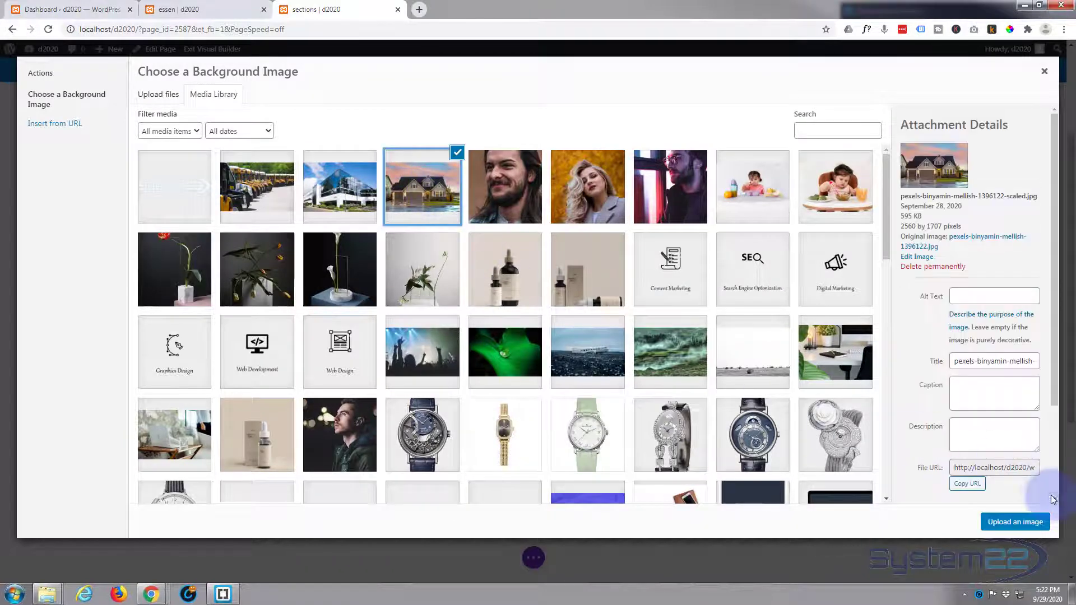
pyautogui.click(1026, 521)
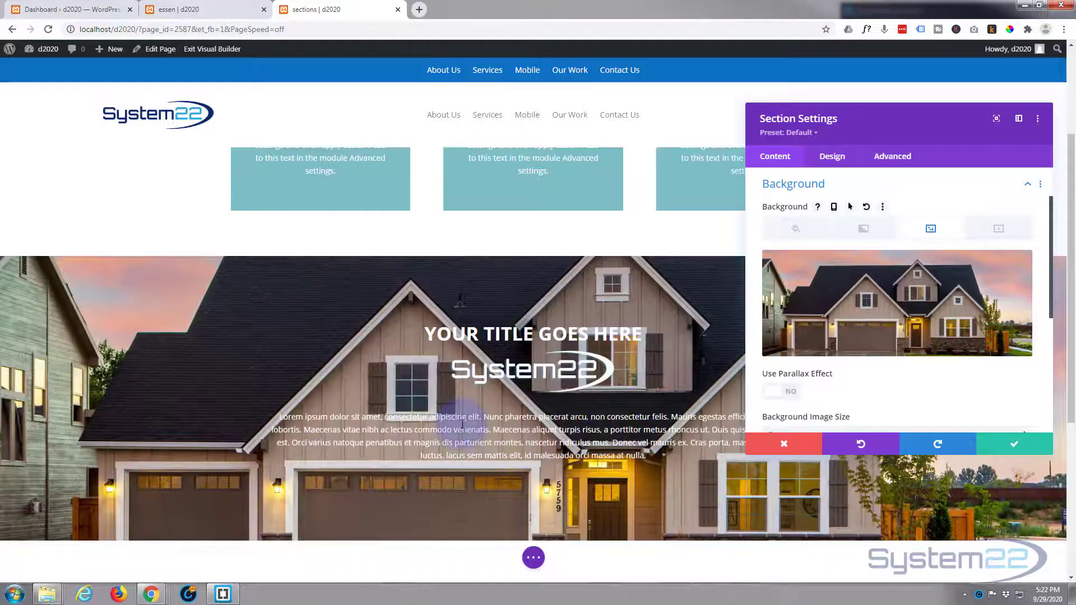
pyautogui.scroll(-2, 304, 366)
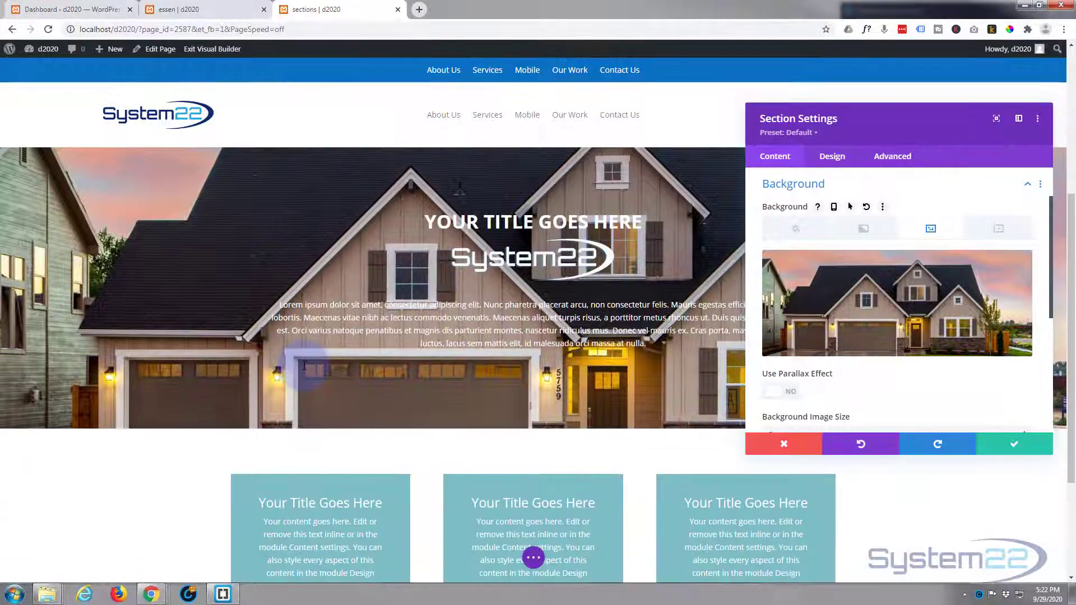
pyautogui.scroll(3, 304, 365)
pyautogui.scroll(-4, 297, 364)
pyautogui.scroll(2, 291, 363)
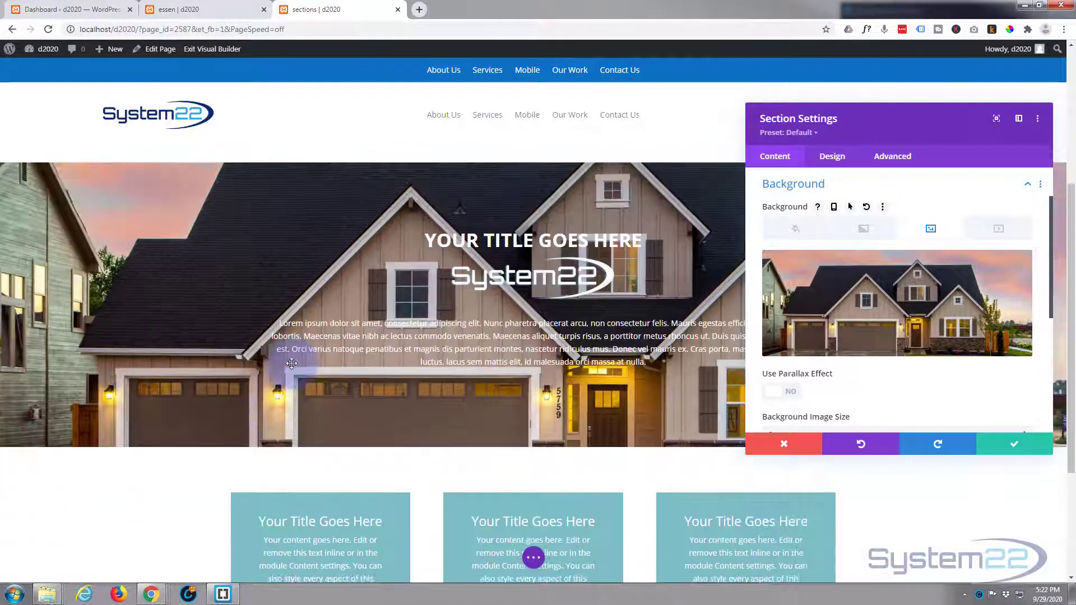
pyautogui.scroll(1, 292, 363)
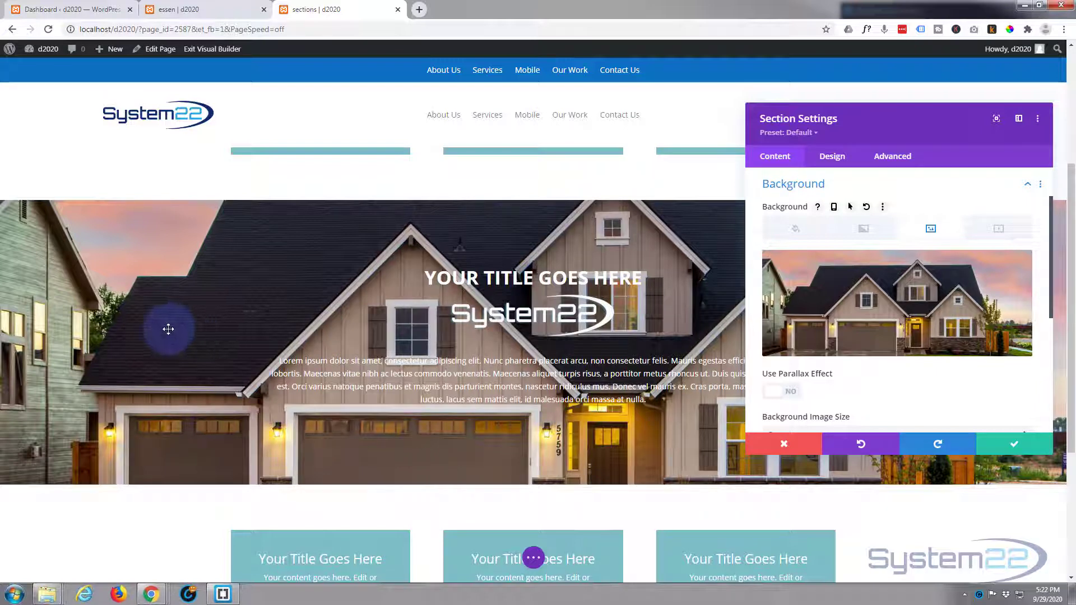
# Turn on the parallax effect for the house photo with the CSS parallax method.
pyautogui.scroll(-2, 871, 362)
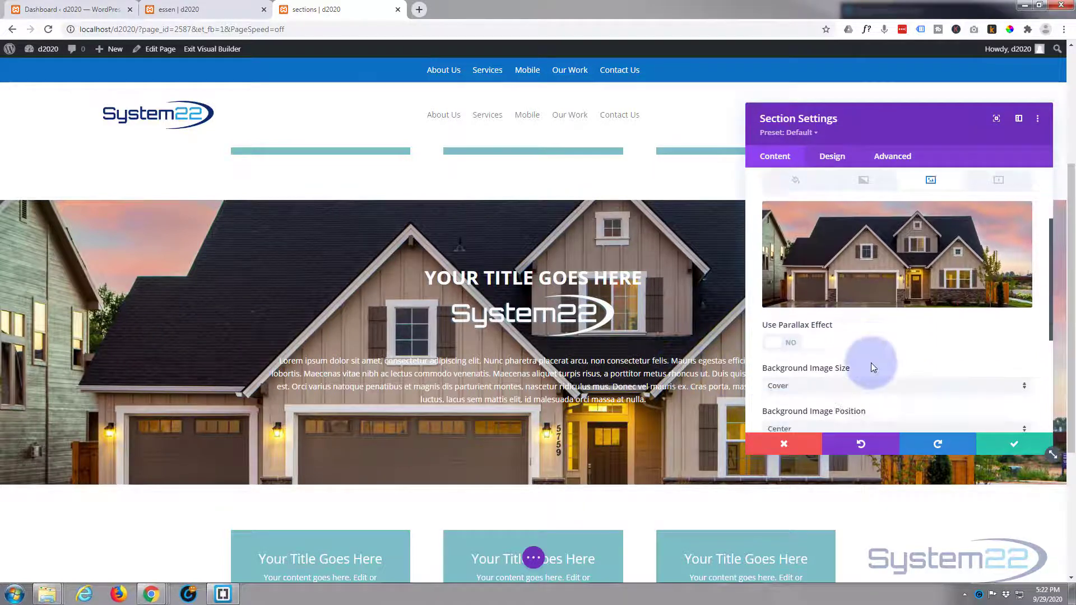
pyautogui.click(790, 336)
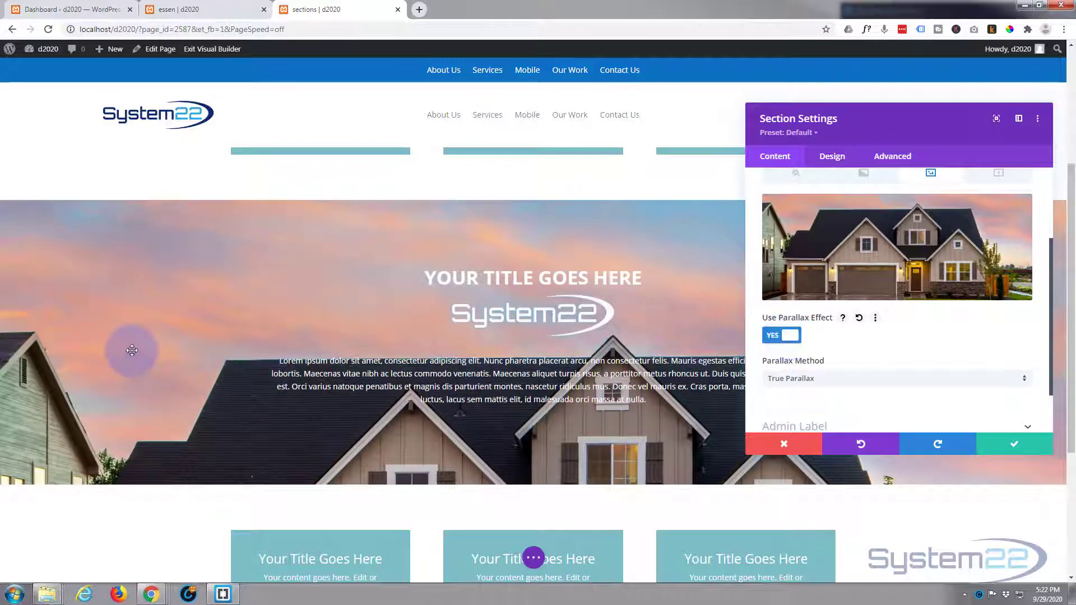
pyautogui.scroll(-2, 151, 334)
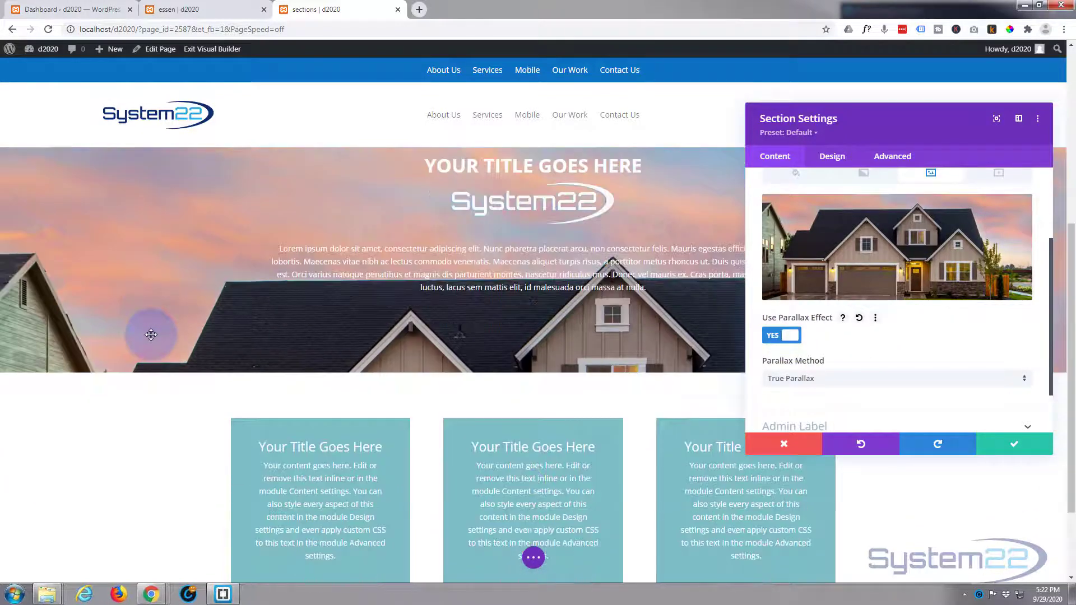
pyautogui.scroll(5, 151, 335)
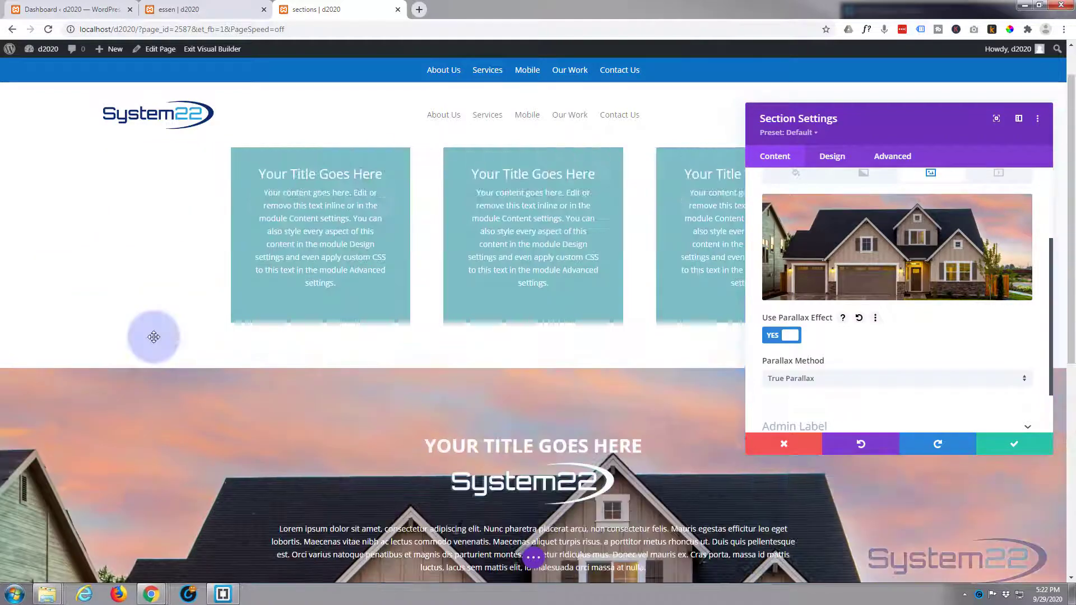
pyautogui.scroll(1, 153, 337)
pyautogui.scroll(-5, 153, 337)
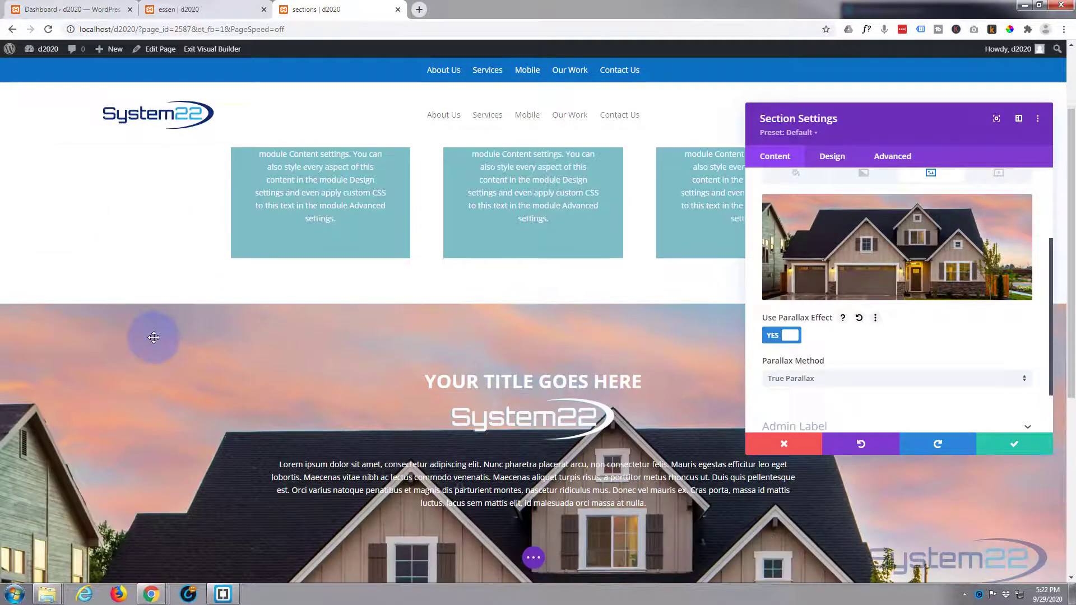
pyautogui.scroll(-3, 154, 337)
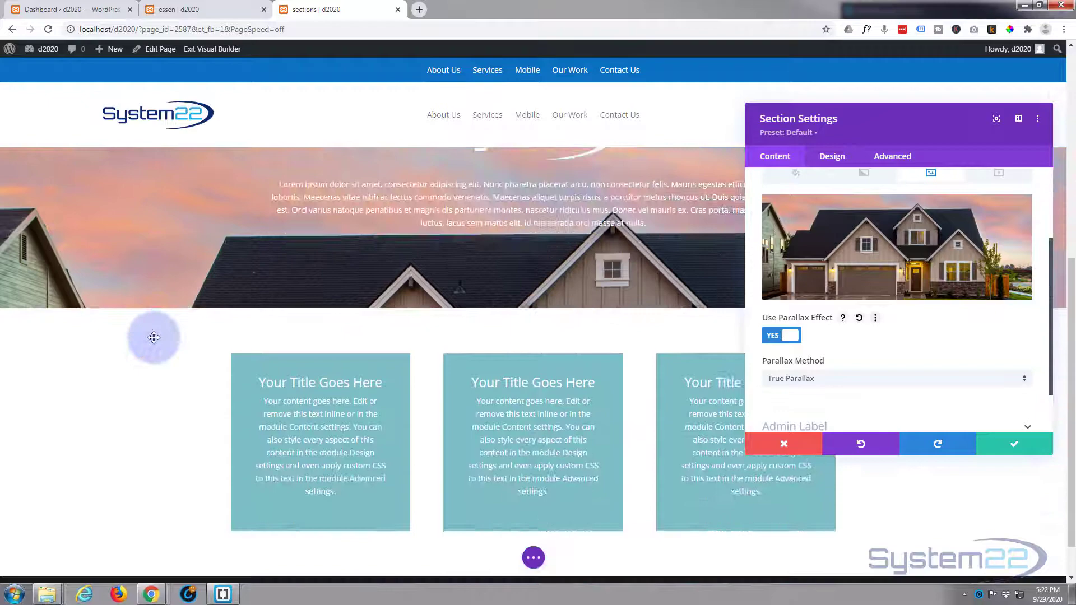
pyautogui.scroll(4, 152, 336)
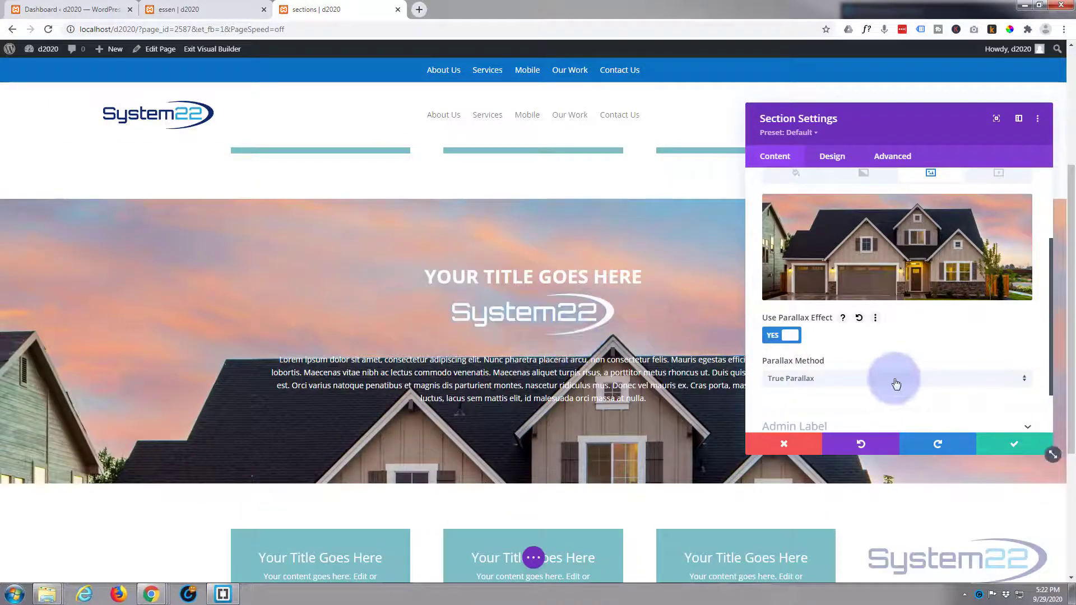
pyautogui.click(876, 379)
pyautogui.click(831, 409)
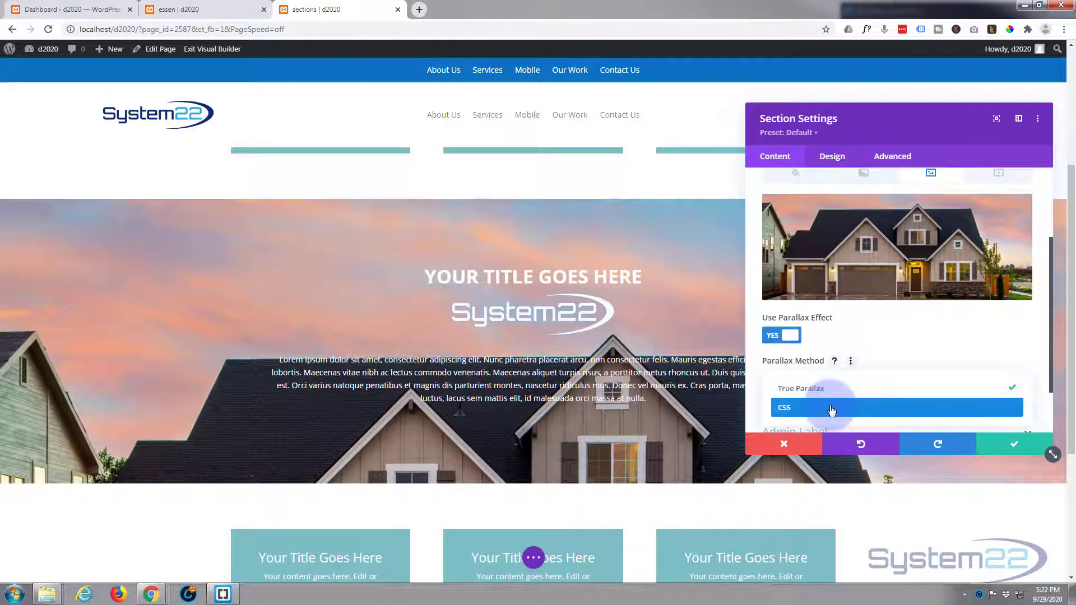
pyautogui.click(126, 305)
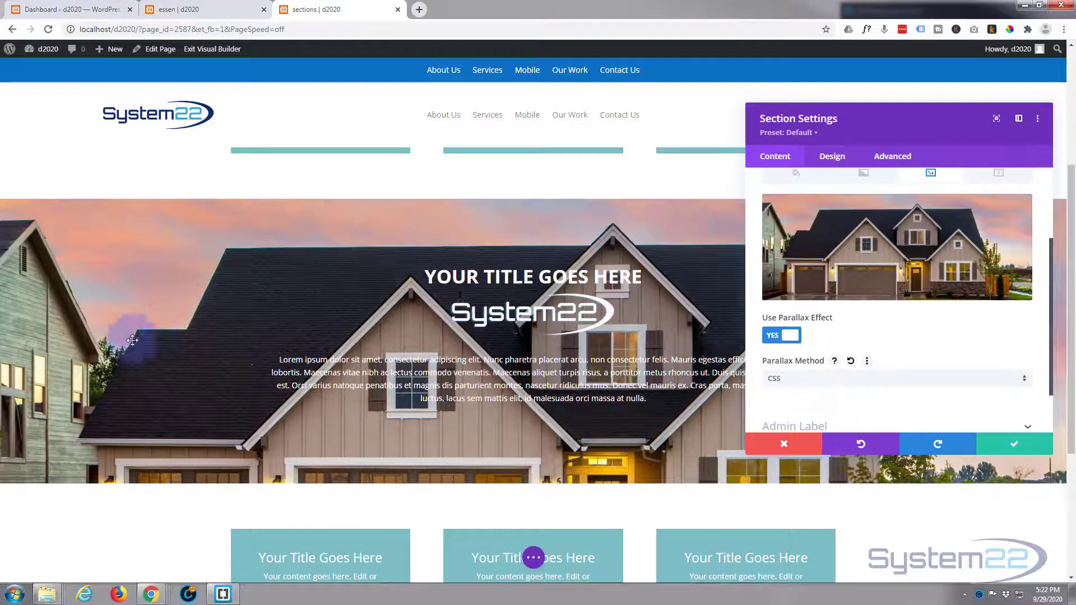
# Switch Use Parallax Effect to NO, keeping Cover size, Center position and No Repeat.
pyautogui.scroll(3, 132, 340)
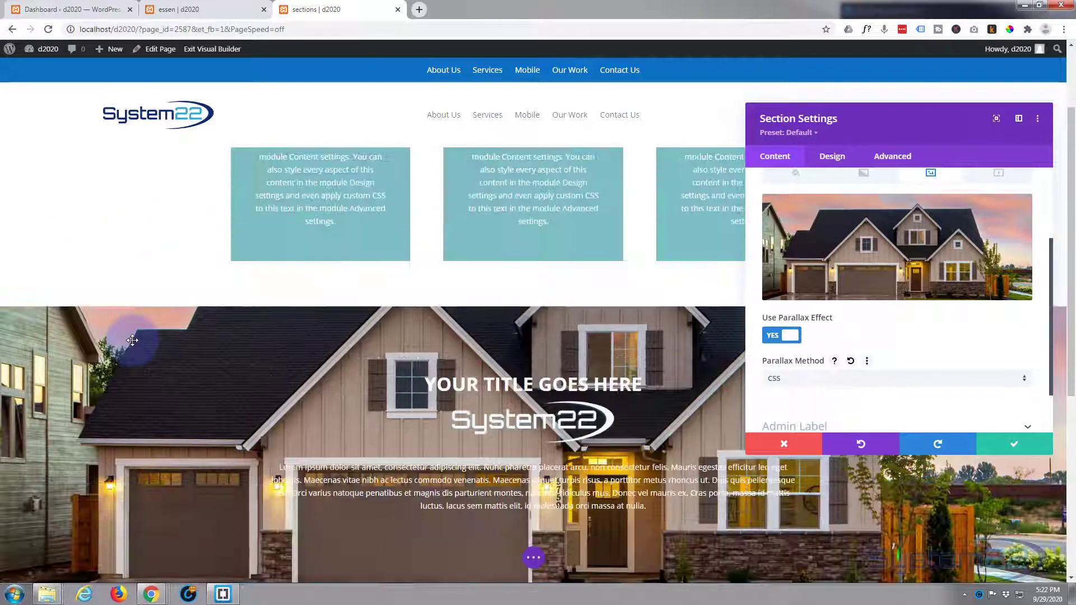
pyautogui.scroll(-2, 132, 340)
pyautogui.scroll(-3, 132, 340)
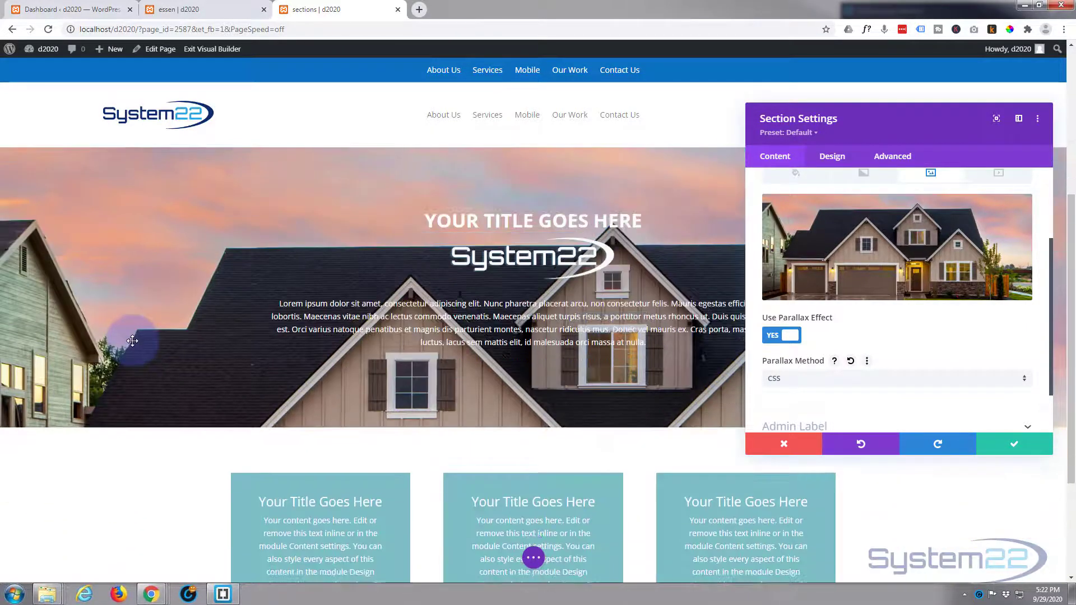
pyautogui.scroll(2, 134, 339)
pyautogui.scroll(2, 133, 339)
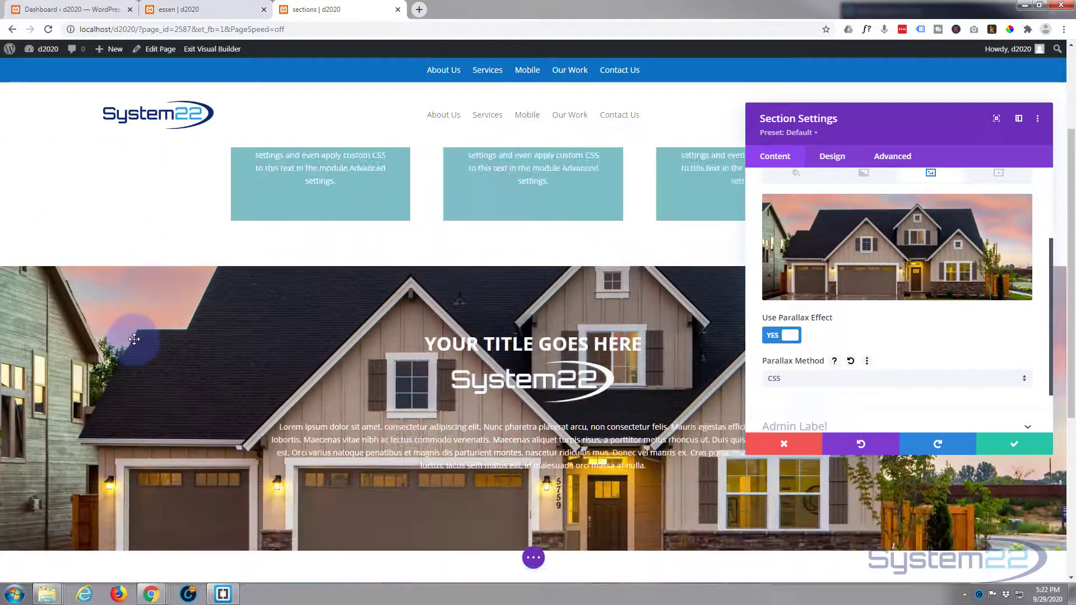
pyautogui.scroll(-1, 133, 339)
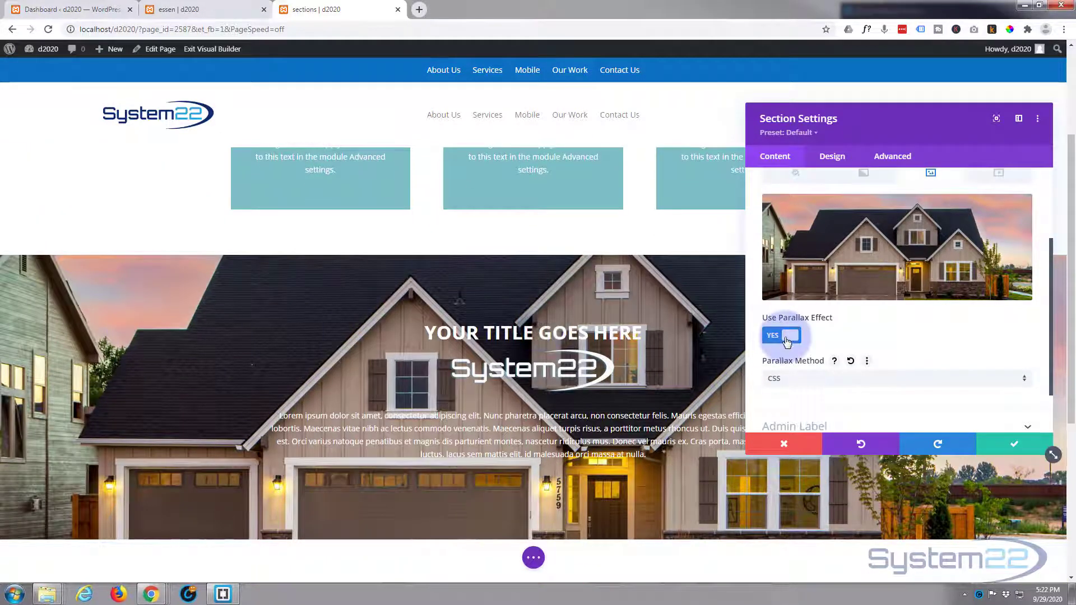
pyautogui.click(783, 335)
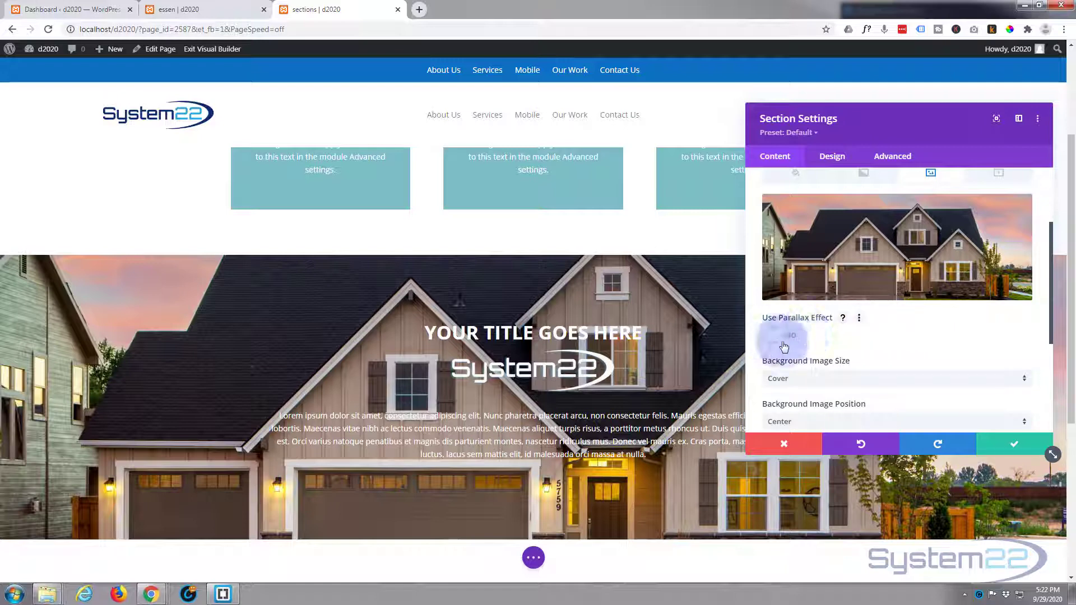
pyautogui.scroll(-3, 883, 331)
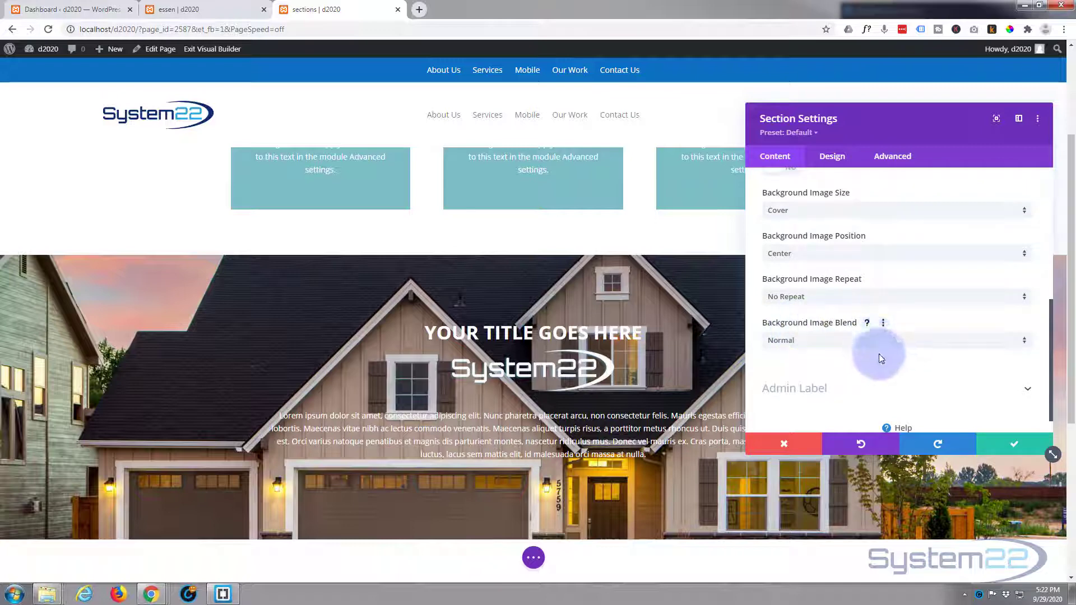
pyautogui.scroll(1, 817, 283)
pyautogui.scroll(5, 816, 279)
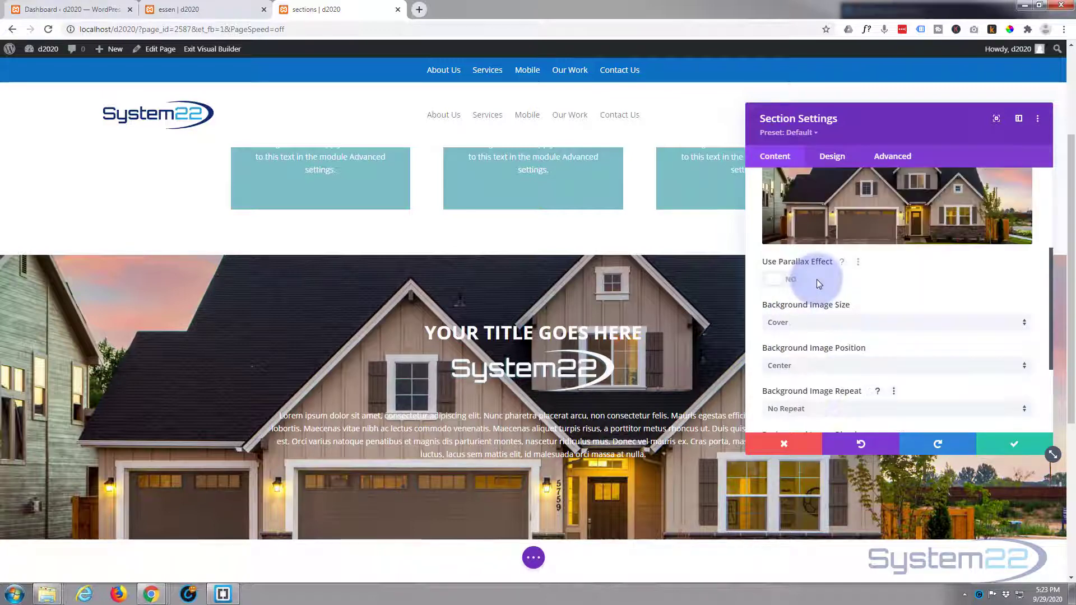
# Set the section's background colour to black with alpha lowered to rgba(0,0,0,0.66).
pyautogui.click(795, 232)
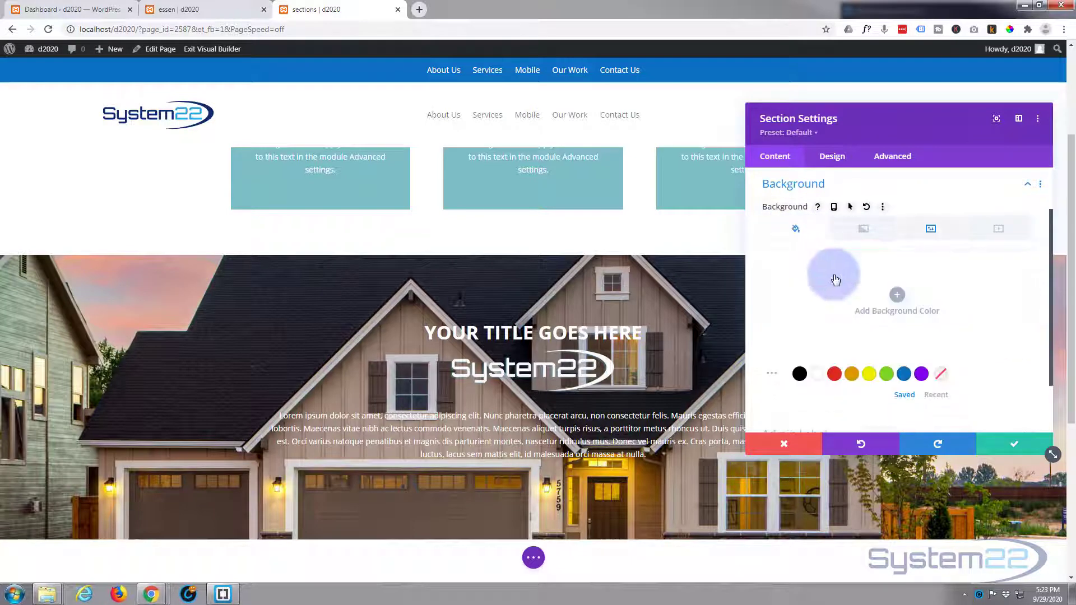
pyautogui.scroll(-3, 834, 279)
pyautogui.scroll(-1, 835, 279)
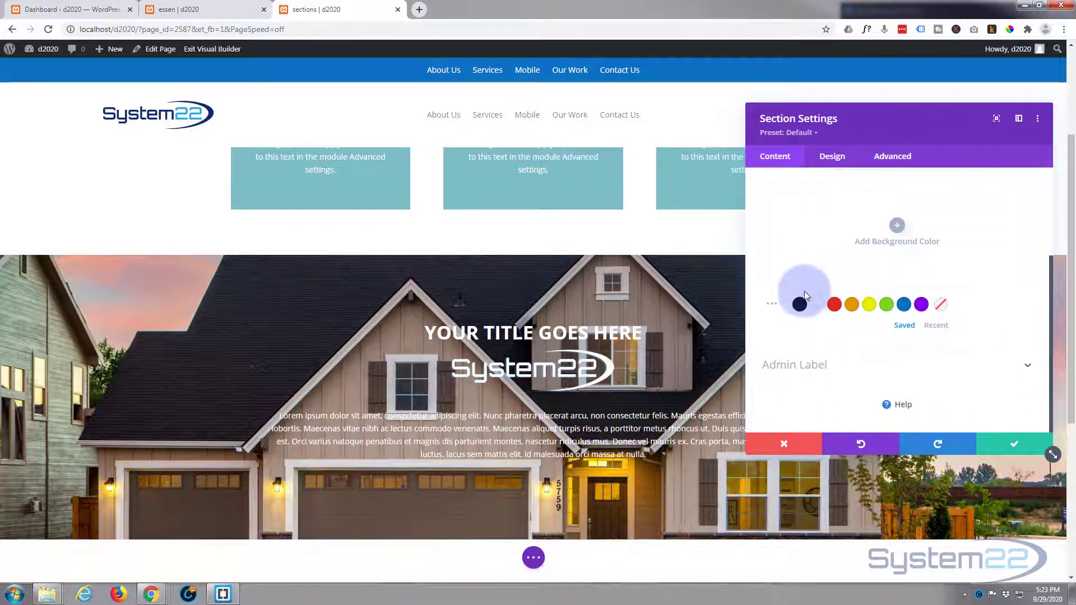
pyautogui.click(799, 304)
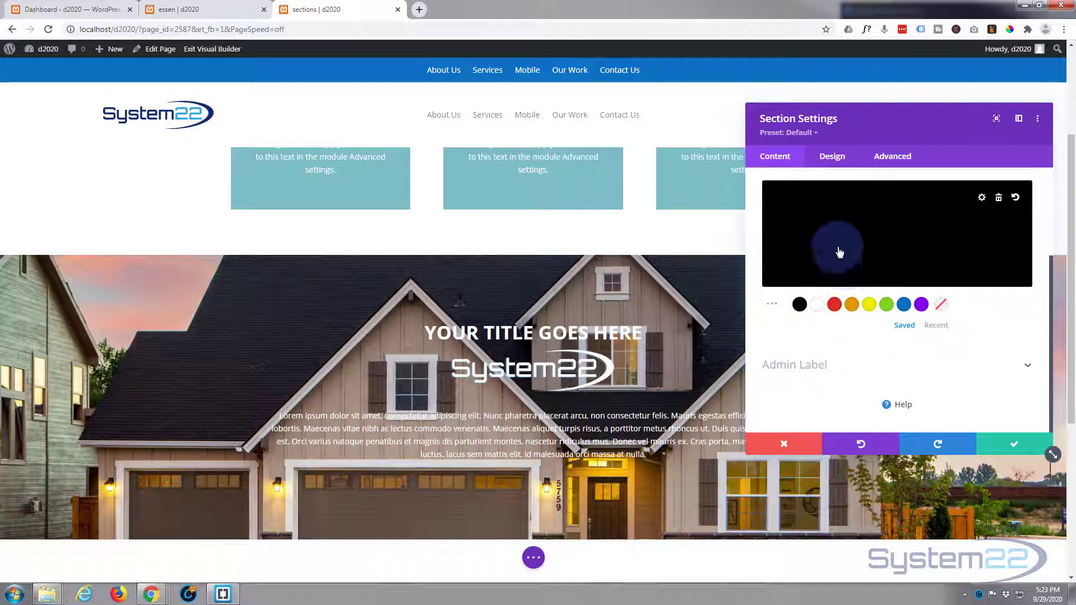
pyautogui.click(839, 252)
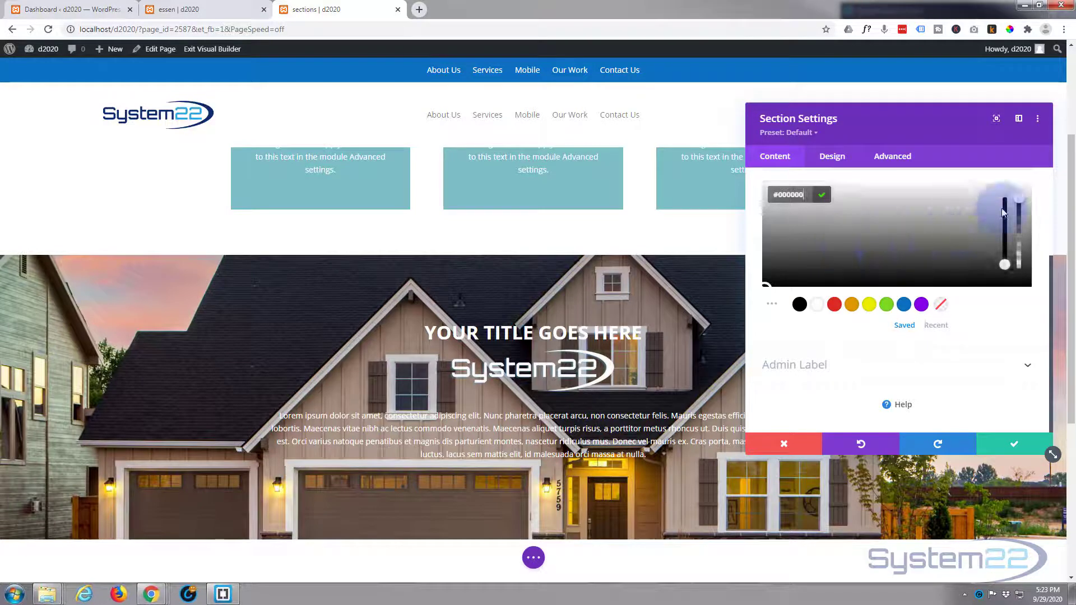
pyautogui.moveTo(1020, 213); pyautogui.dragTo(1024, 240)
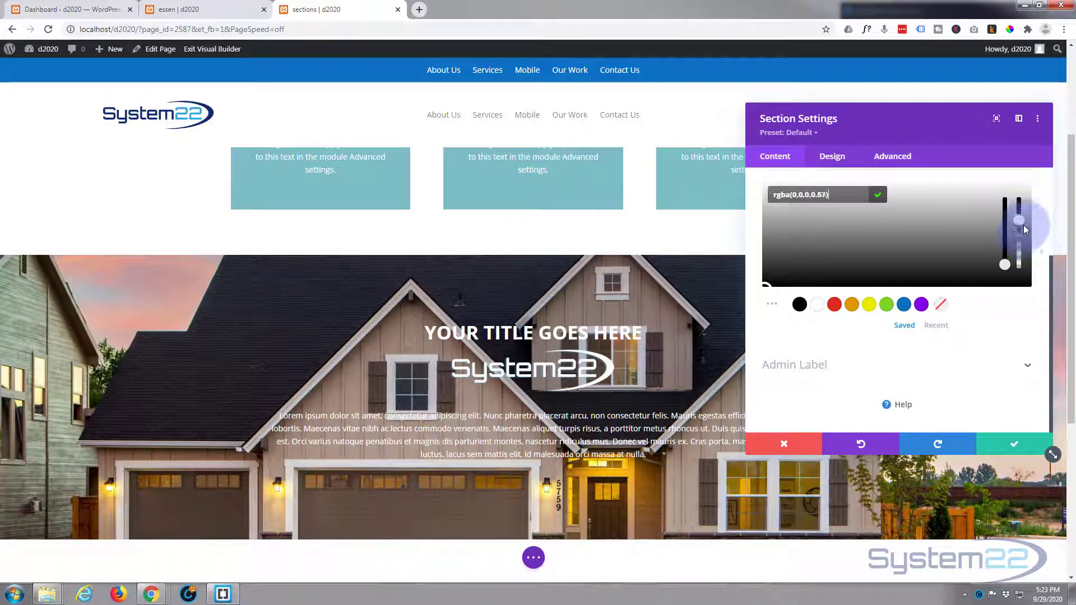
pyautogui.scroll(2, 871, 271)
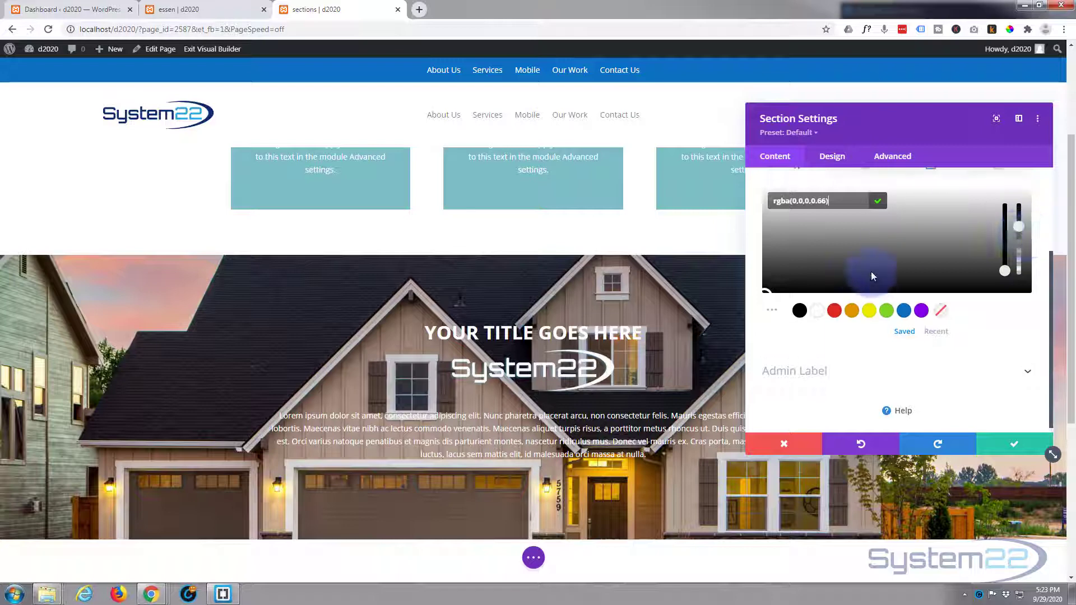
# Set Background Image Blend to Multiply so the black darkens the house photo.
pyautogui.click(930, 216)
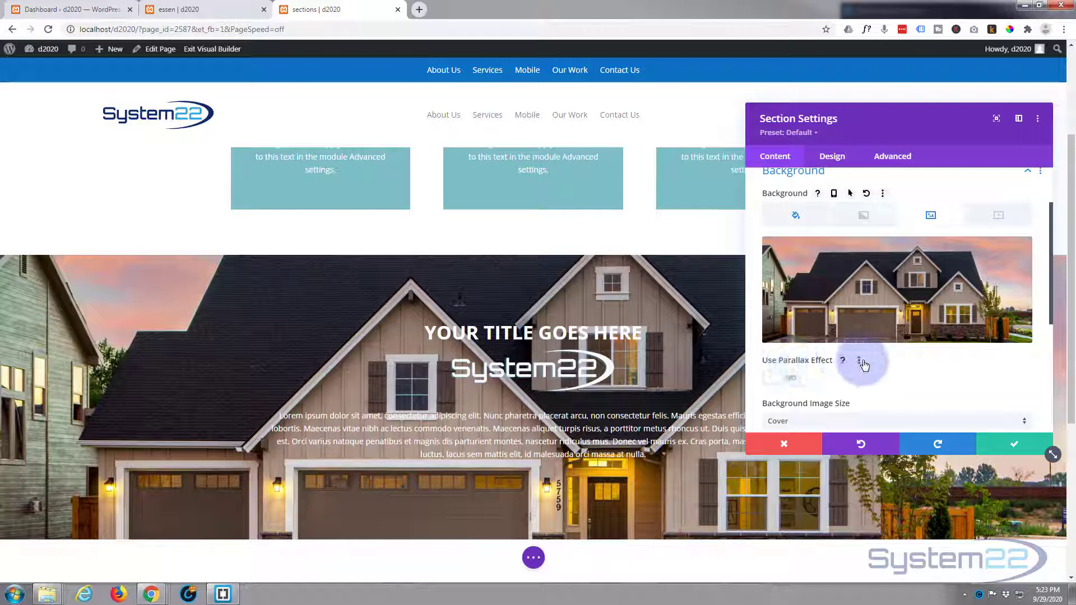
pyautogui.scroll(-3, 866, 364)
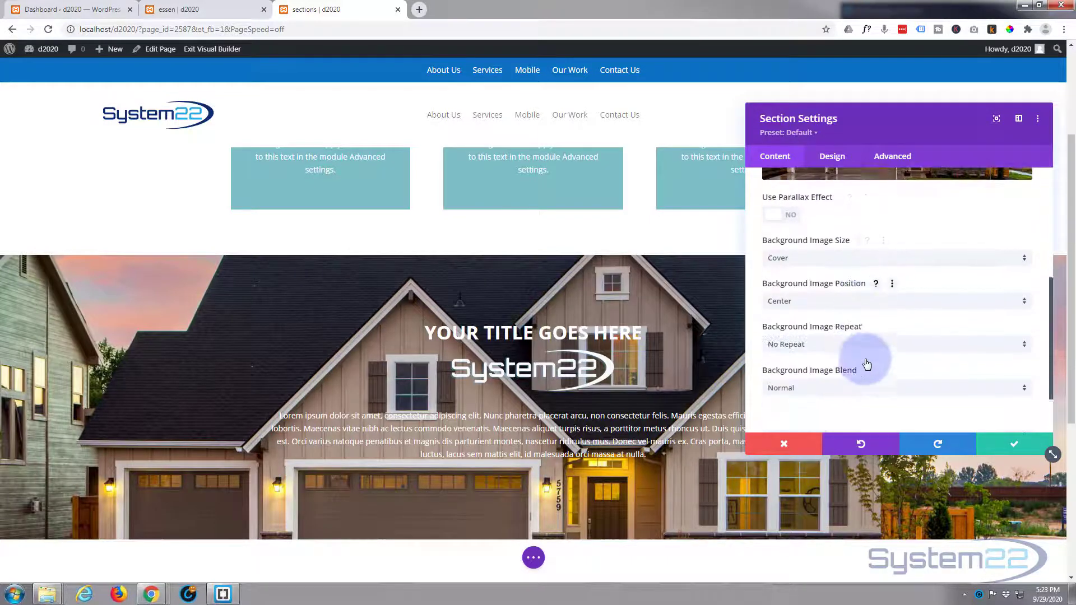
pyautogui.click(837, 384)
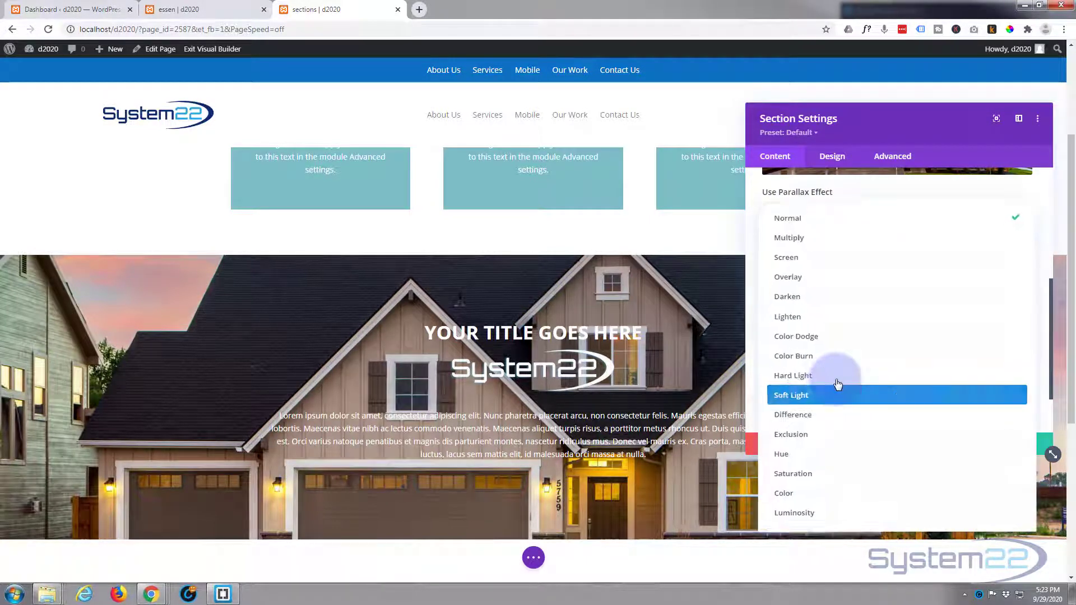
pyautogui.click(792, 244)
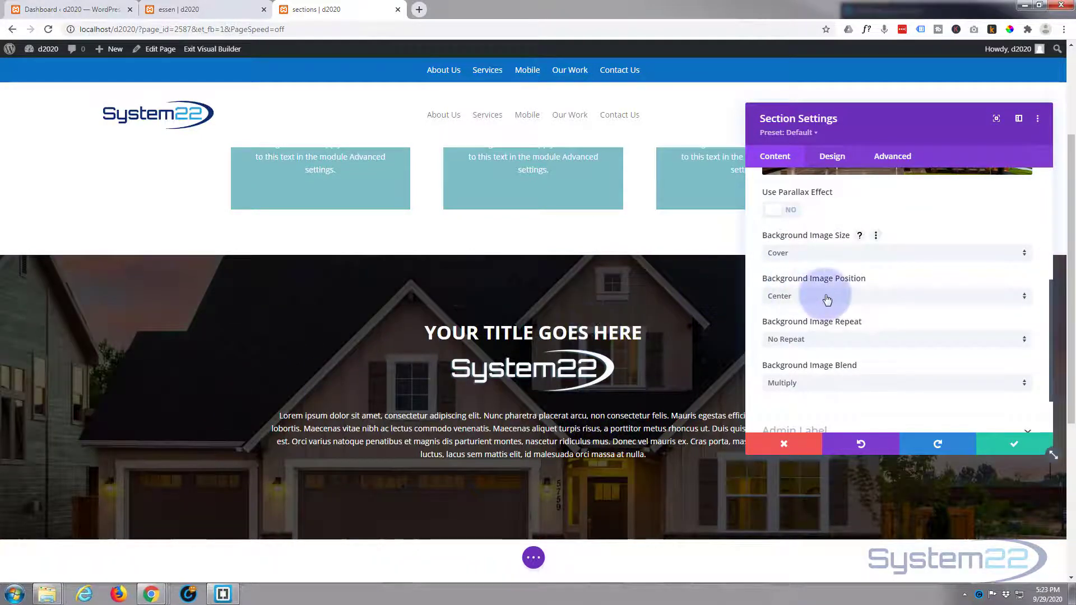
pyautogui.scroll(2, 826, 294)
# Reduce the section's black background colour opacity to rgba(0,0,0,0.21).
pyautogui.scroll(2, 825, 295)
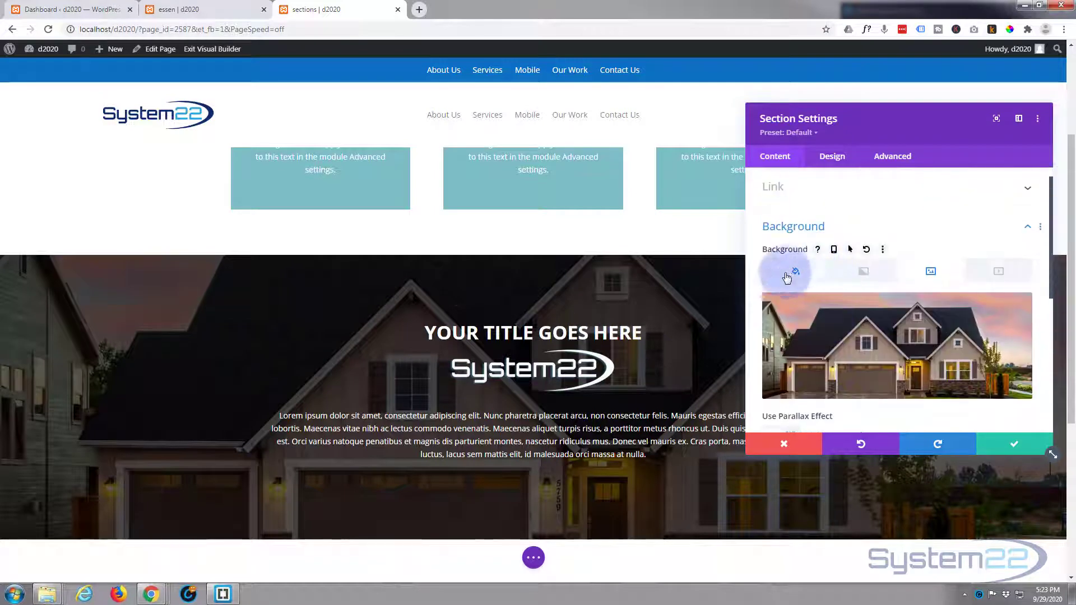
pyautogui.click(796, 273)
pyautogui.click(873, 334)
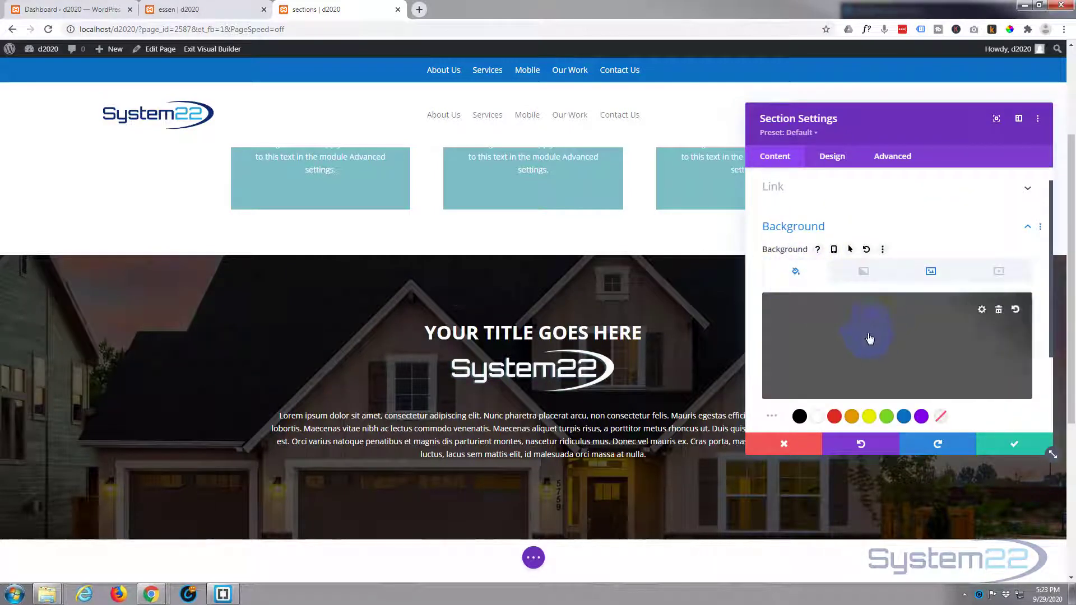
pyautogui.click(1029, 338)
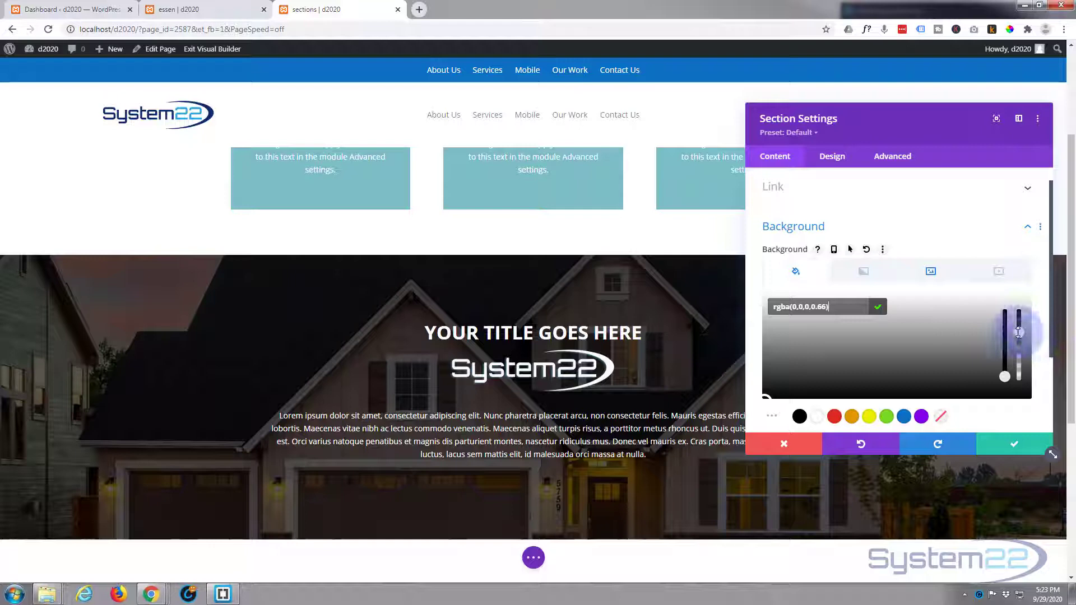
pyautogui.moveTo(1018, 332); pyautogui.dragTo(1019, 362)
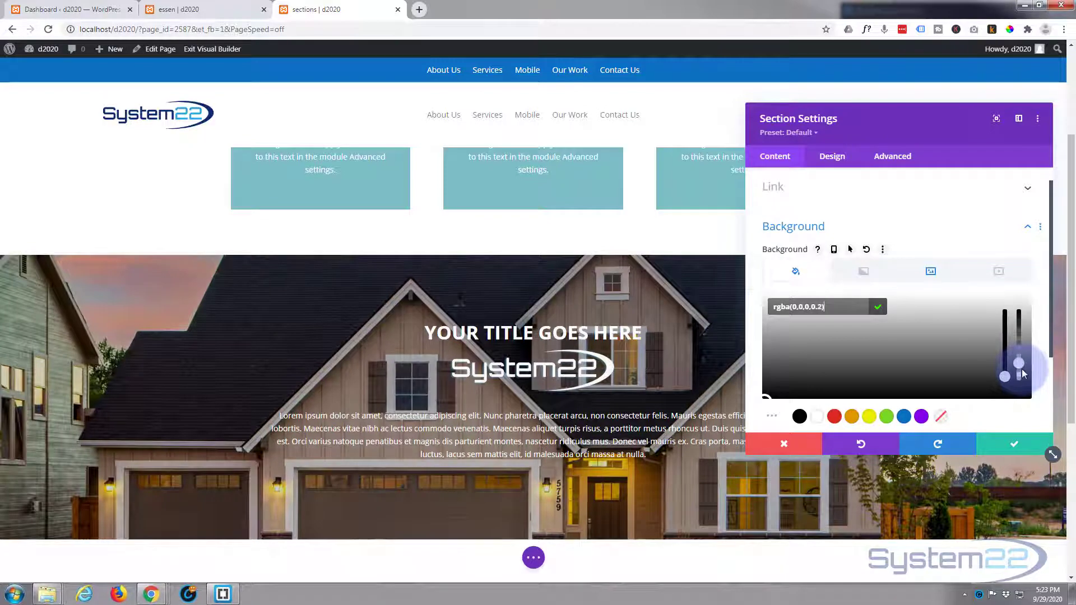
pyautogui.scroll(-2, 409, 388)
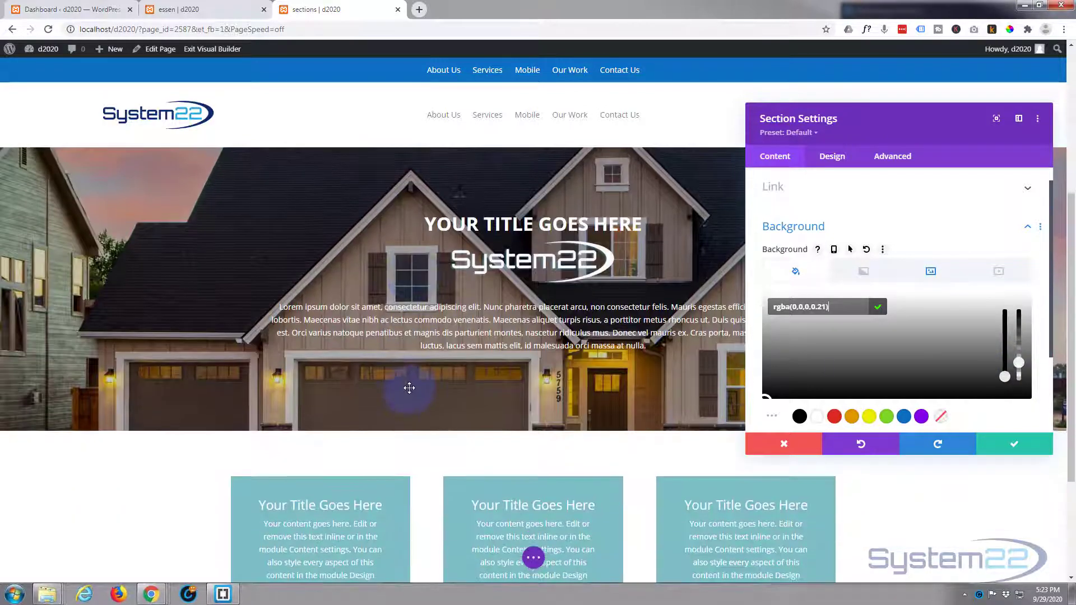
pyautogui.scroll(2, 409, 388)
pyautogui.scroll(-1, 410, 388)
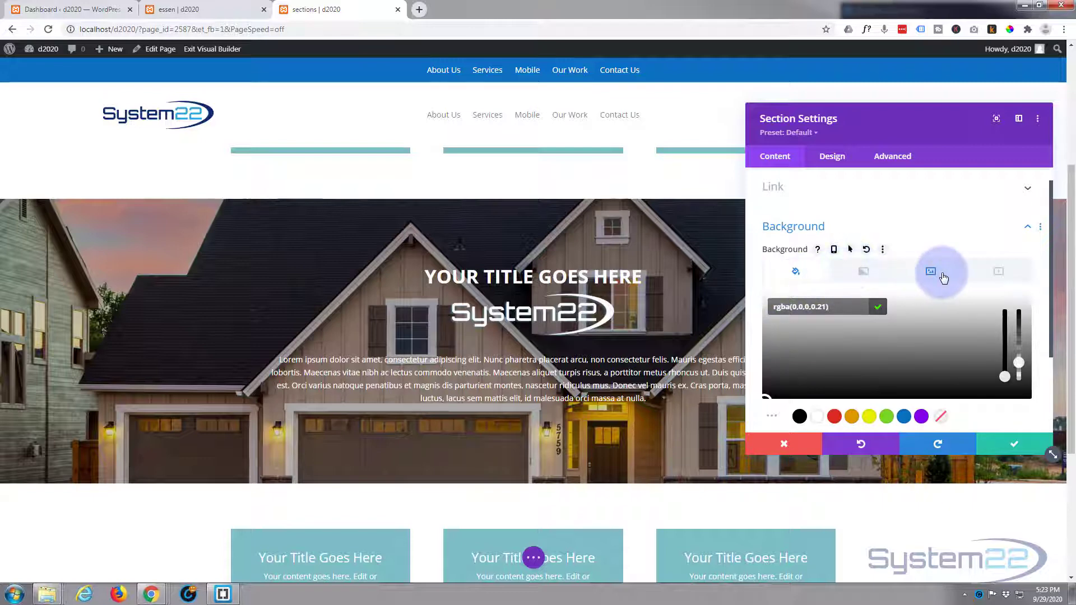
# Turn Use Parallax Effect back on with the CSS parallax method for the house photo.
pyautogui.click(931, 272)
pyautogui.scroll(-3, 937, 273)
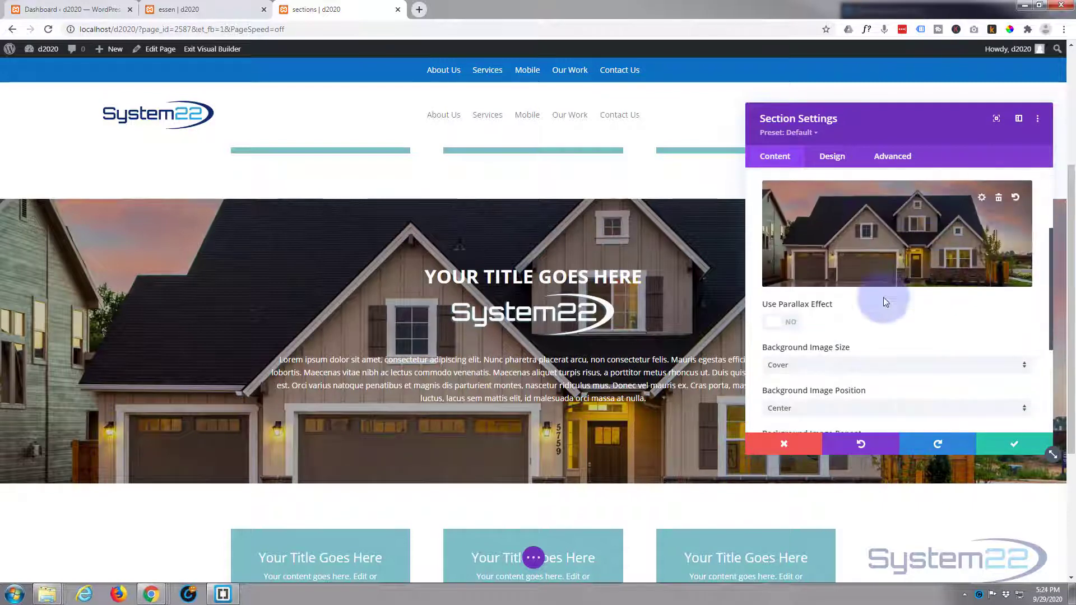
pyautogui.click(787, 323)
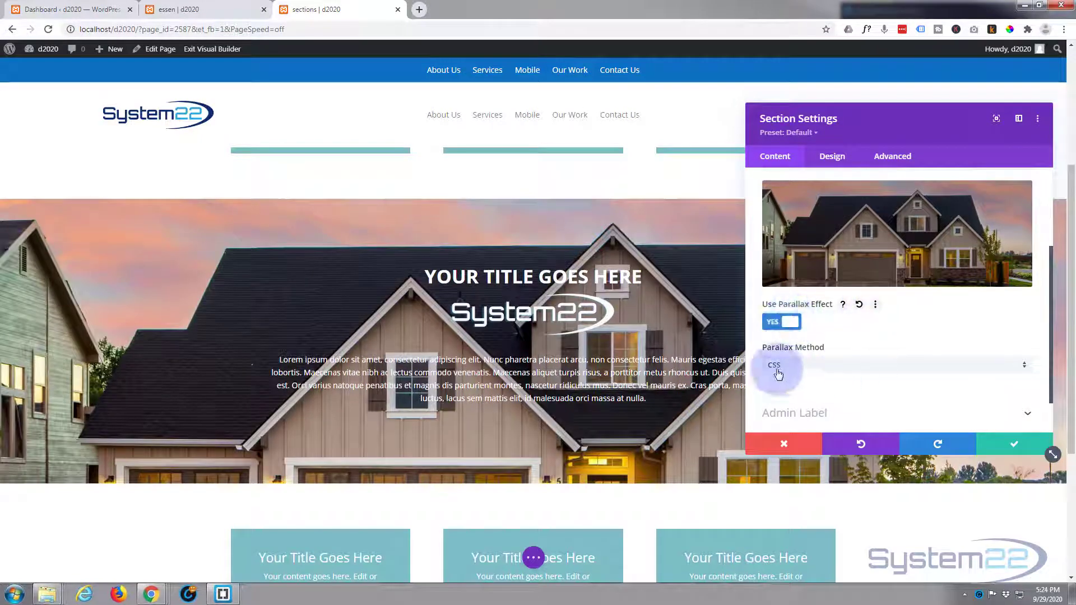
# Scroll the page up and down to preview the fixed CSS parallax background.
pyautogui.scroll(1, 336, 342)
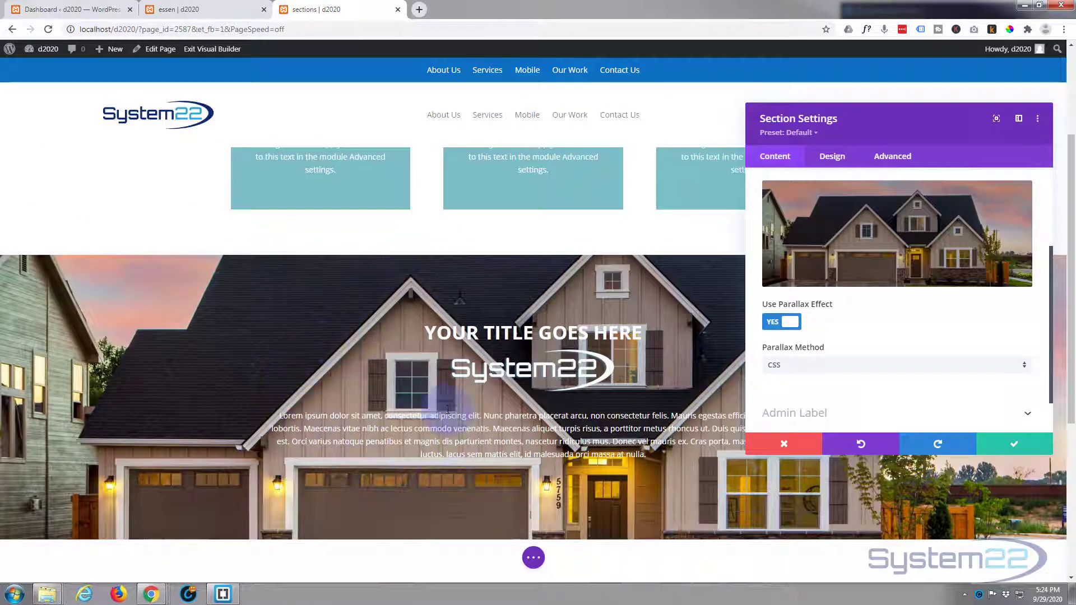
pyautogui.scroll(1, 450, 435)
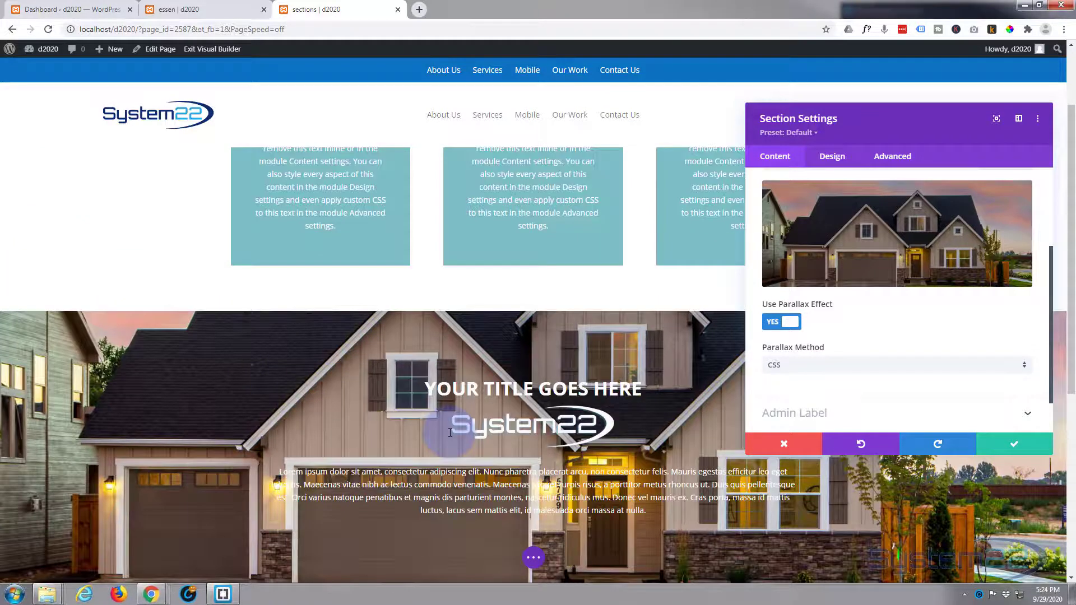
pyautogui.scroll(-3, 450, 433)
pyautogui.scroll(2, 451, 431)
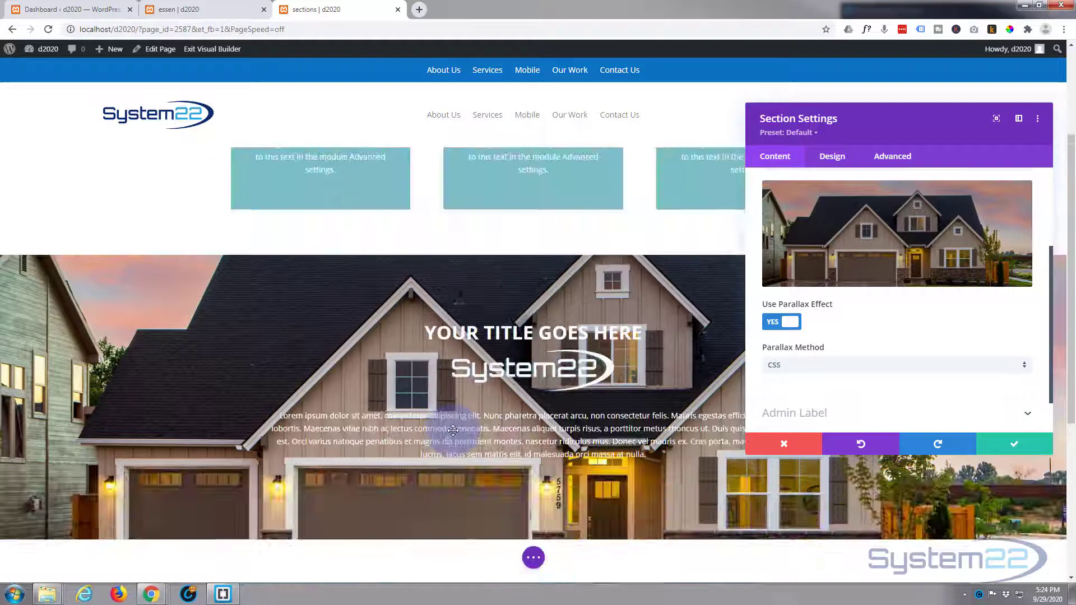
pyautogui.scroll(2, 453, 430)
pyautogui.scroll(-3, 453, 430)
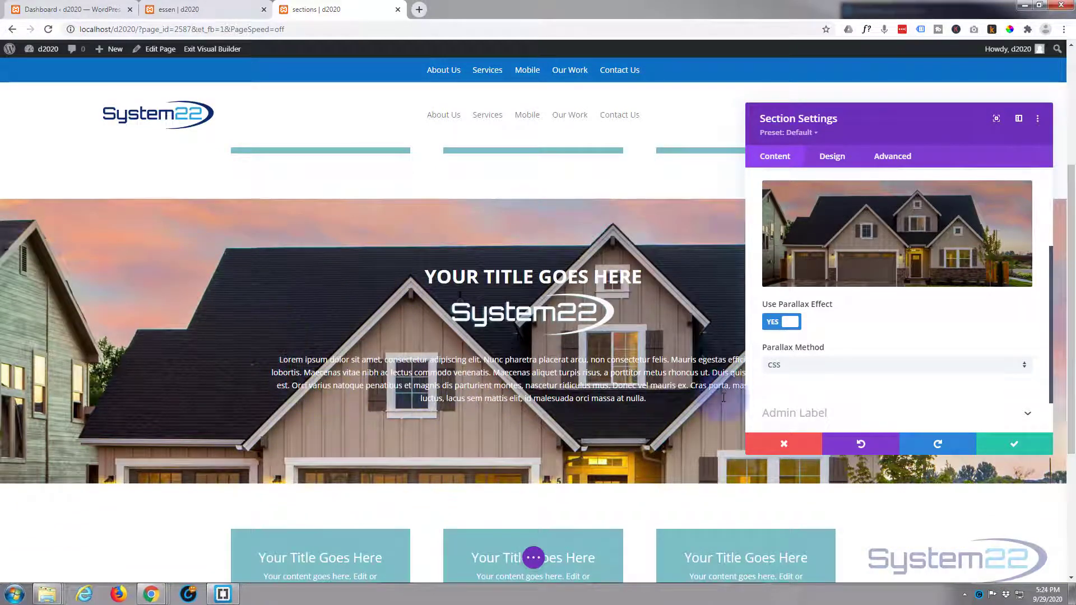
# Save the section settings and open the Call To Action module's Background options.
pyautogui.click(1020, 450)
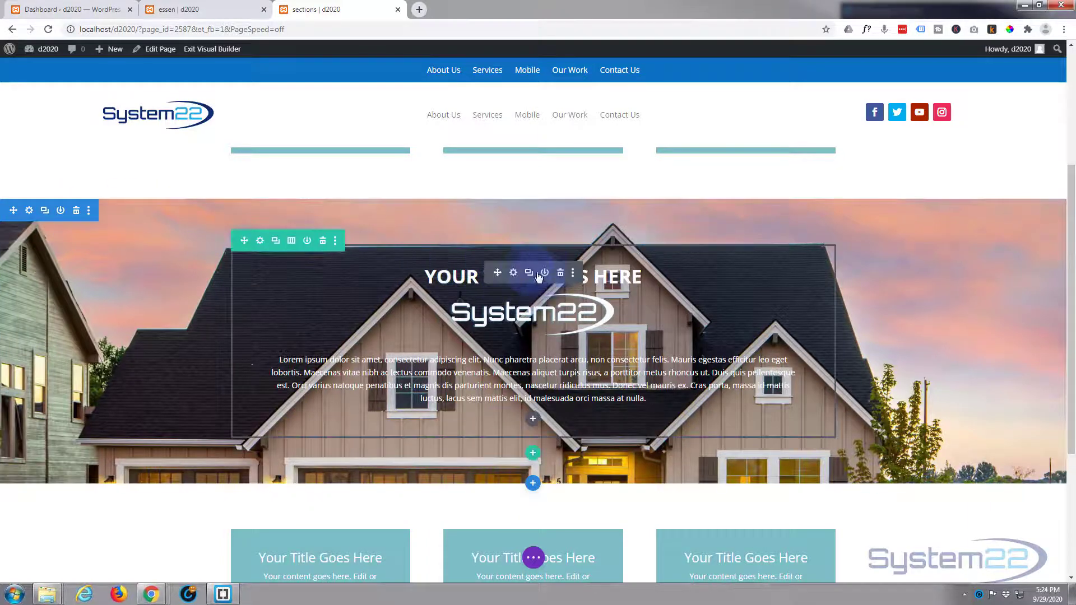
pyautogui.click(513, 274)
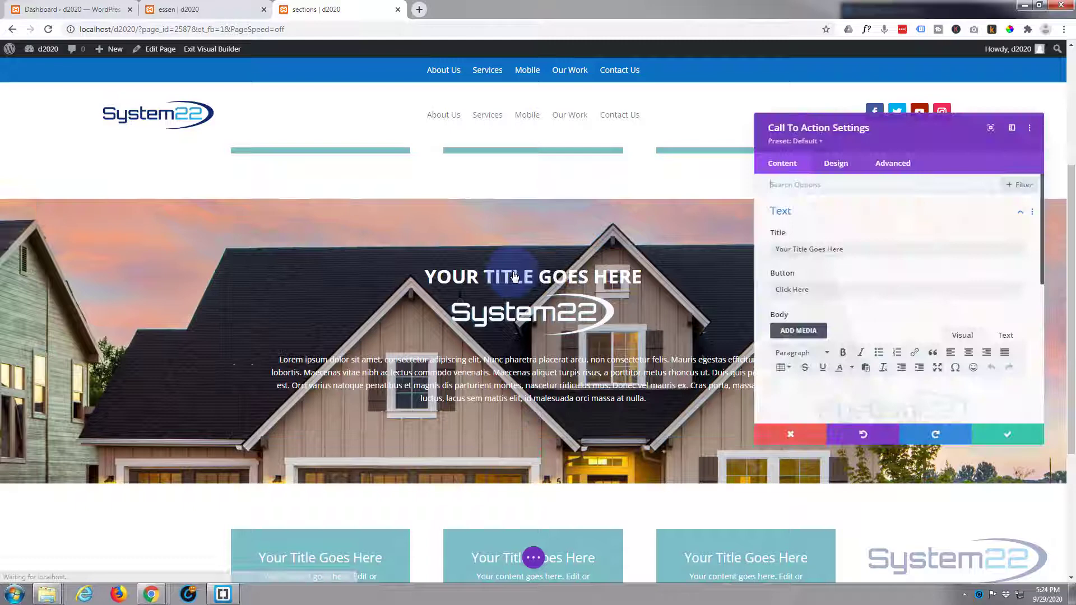
pyautogui.click(783, 182)
pyautogui.scroll(-6, 784, 185)
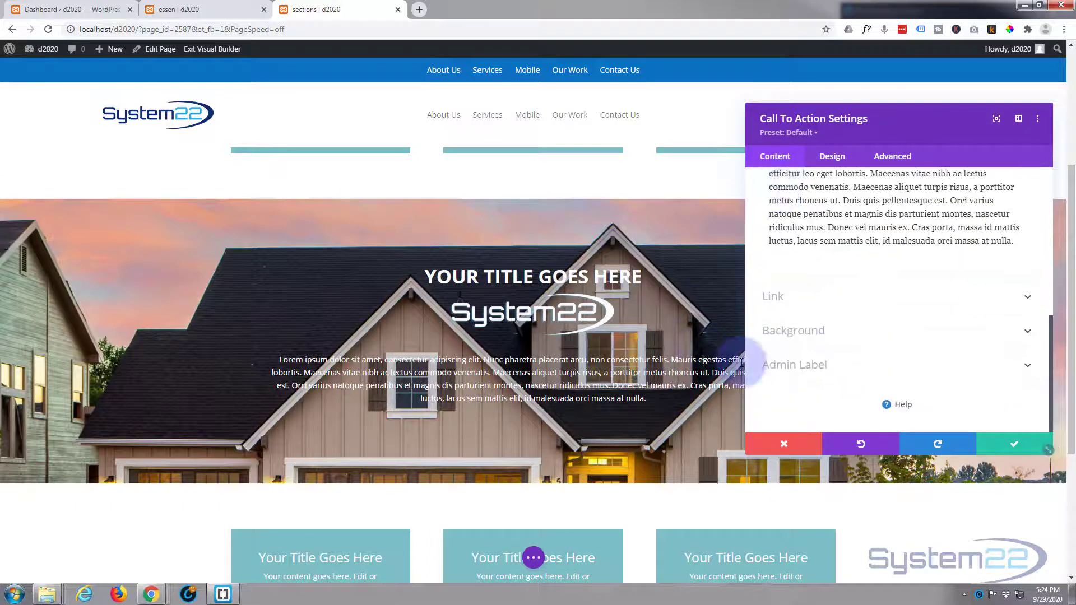
pyautogui.click(848, 334)
pyautogui.scroll(3, 849, 337)
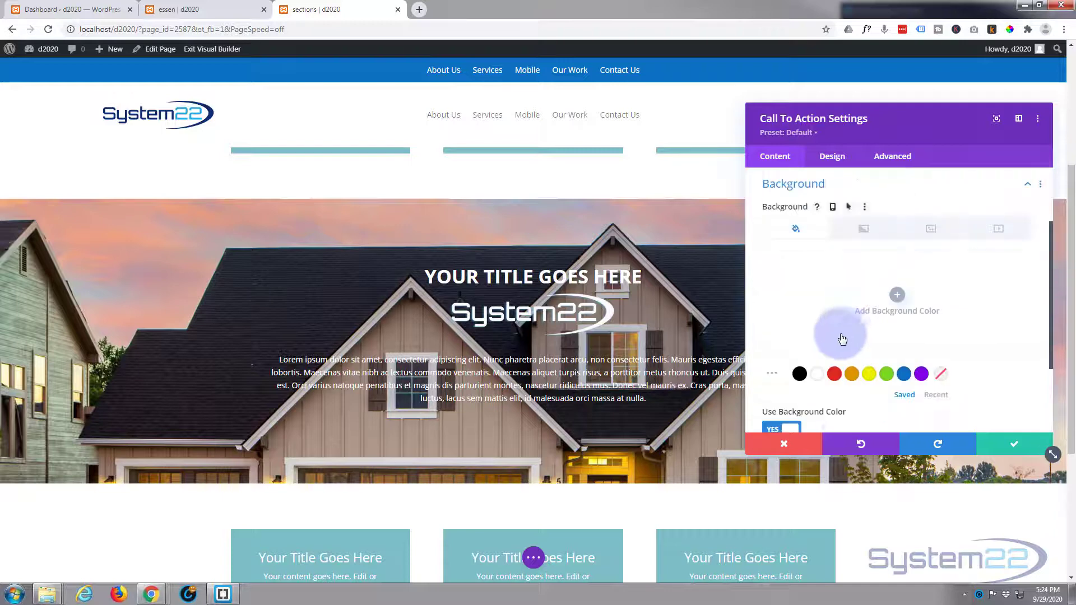
# Give the call-to-action box a black rgba(0,0,0,0.32) background and save the module.
pyautogui.click(801, 374)
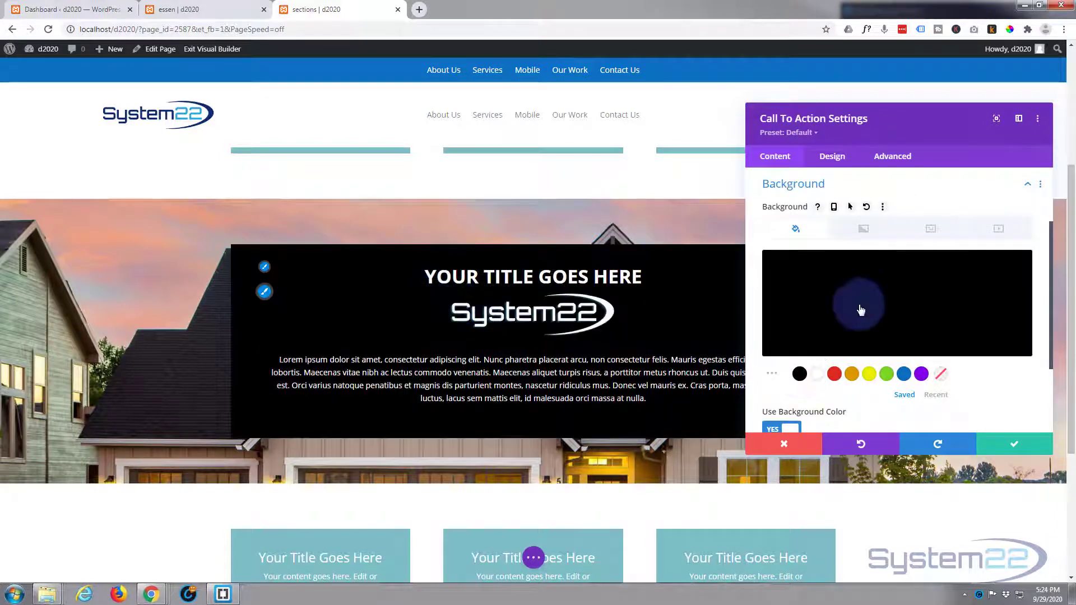
pyautogui.click(815, 300)
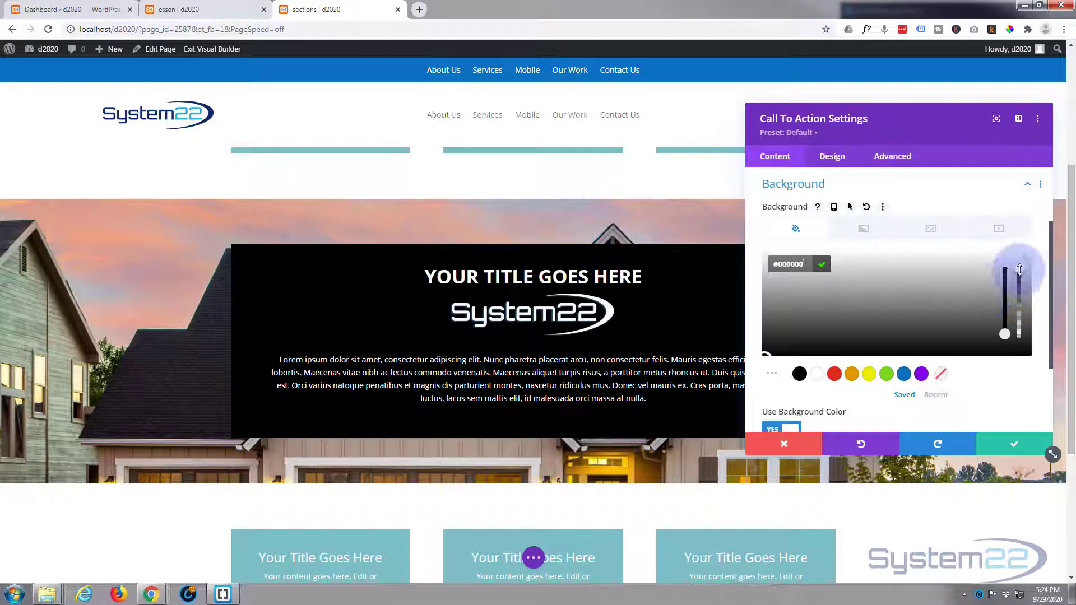
pyautogui.moveTo(1021, 285); pyautogui.dragTo(1031, 319)
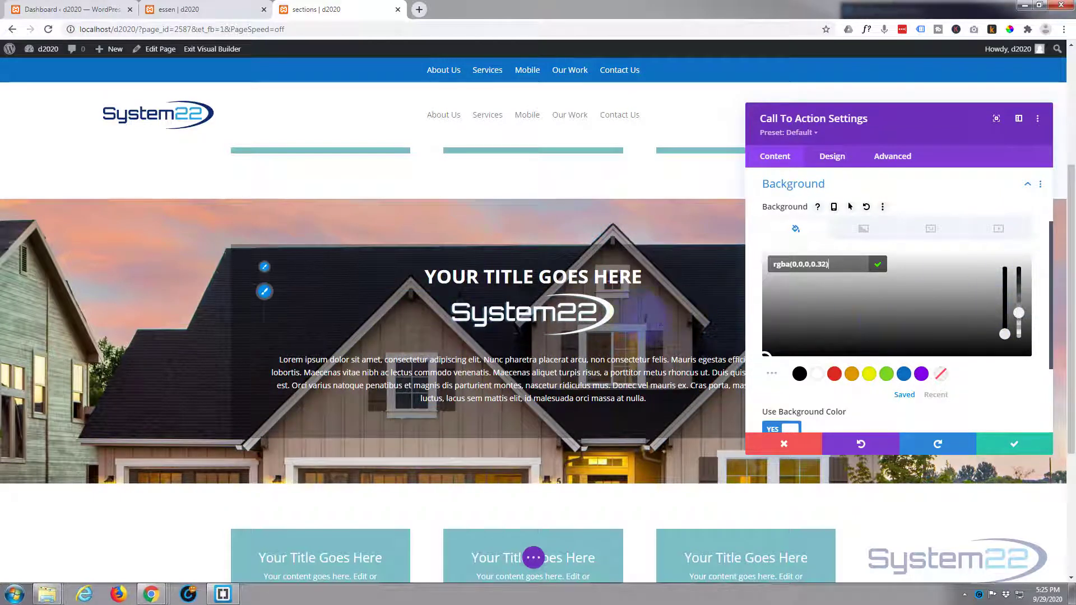
pyautogui.scroll(-2, 659, 321)
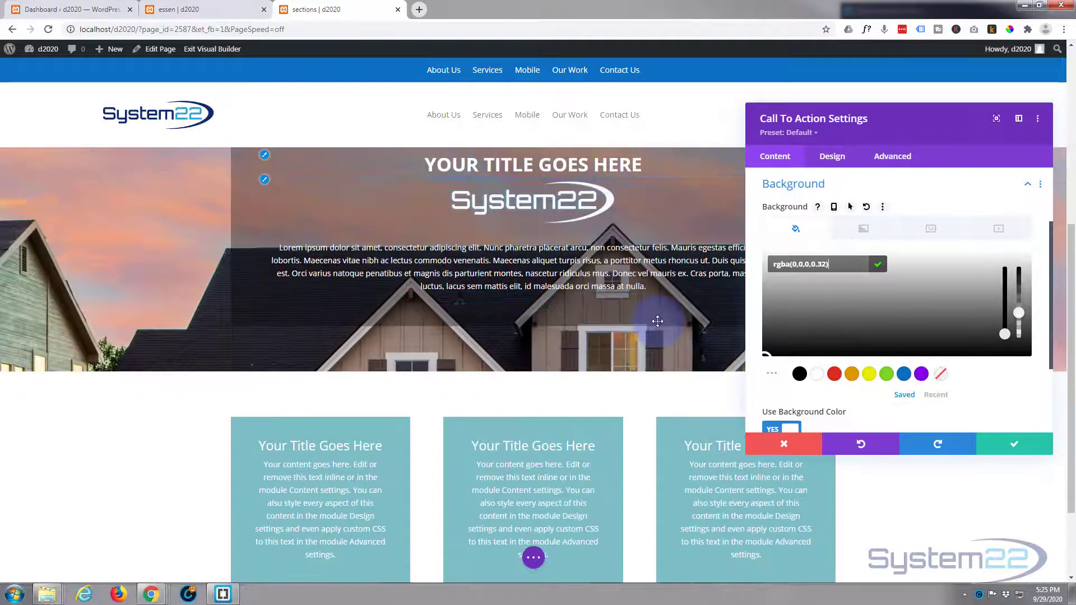
pyautogui.scroll(5, 658, 322)
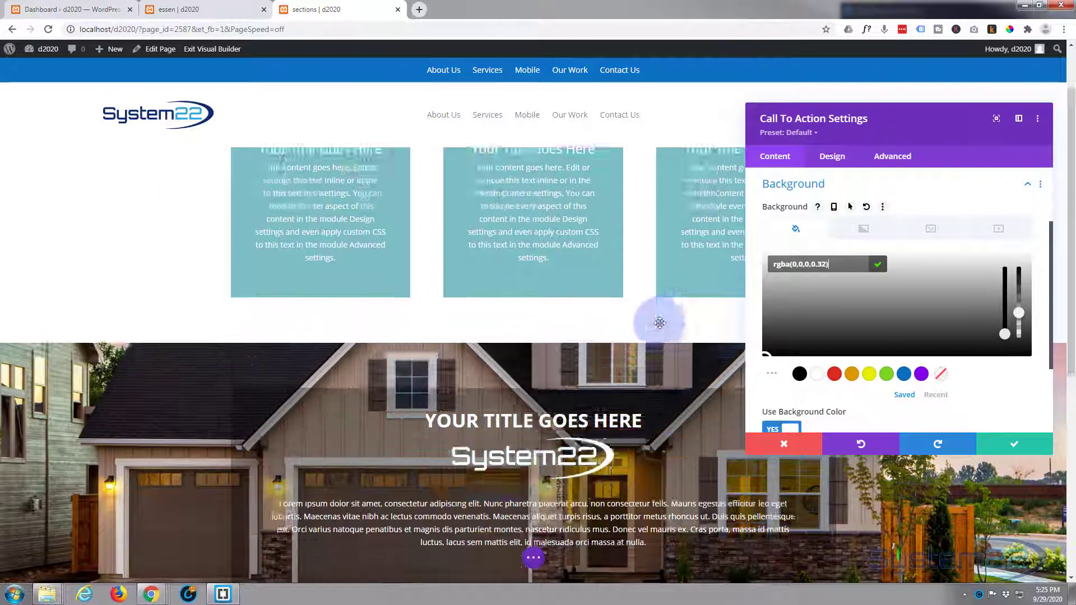
pyautogui.scroll(-3, 660, 323)
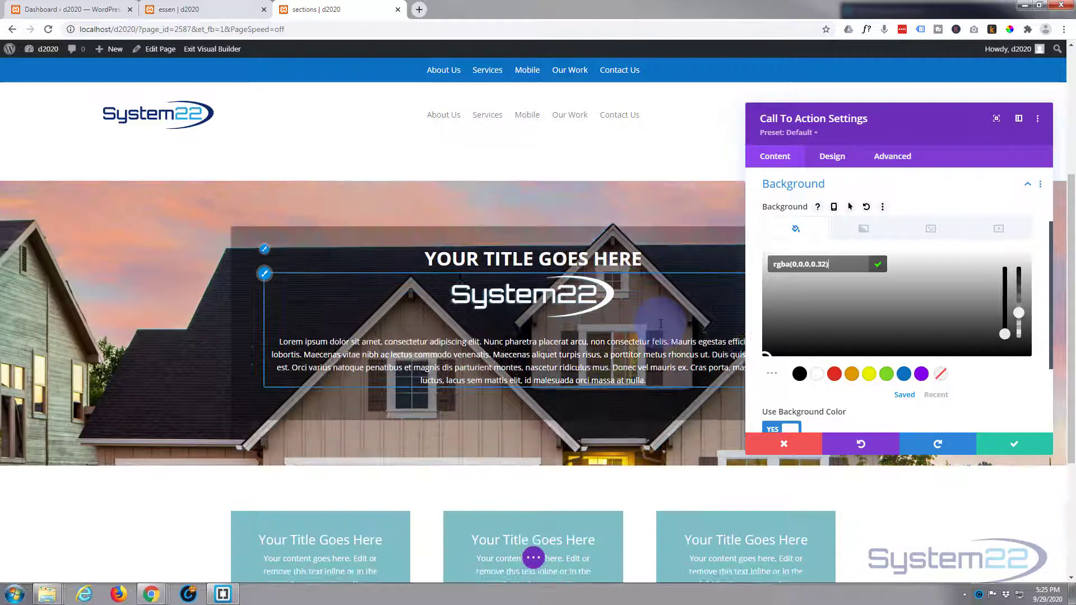
pyautogui.click(1017, 446)
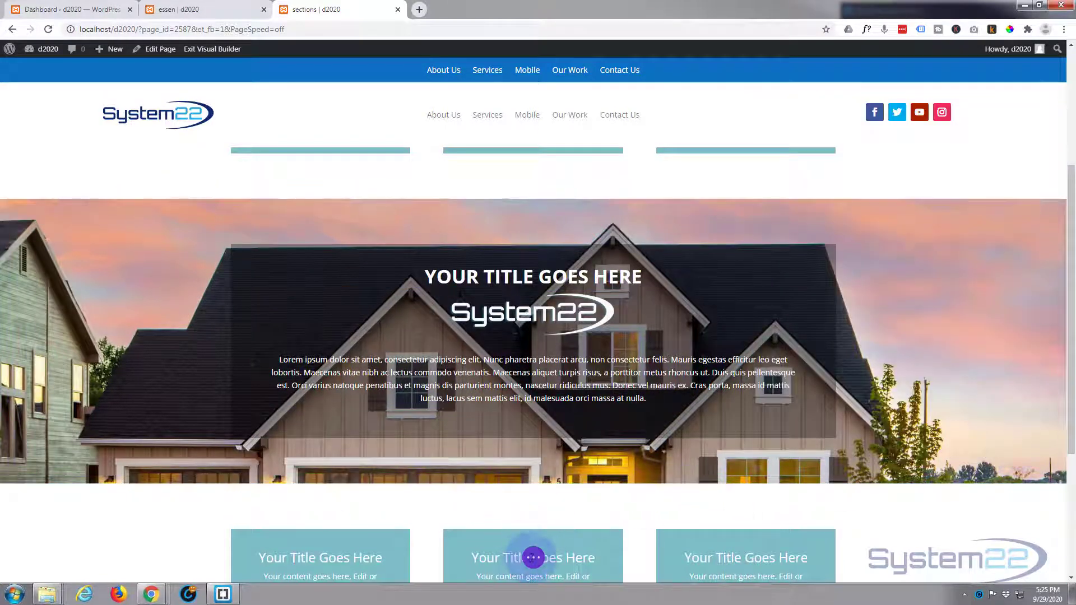
# Save the page as a draft, then exit the Visual Builder to view the live page.
pyautogui.click(532, 560)
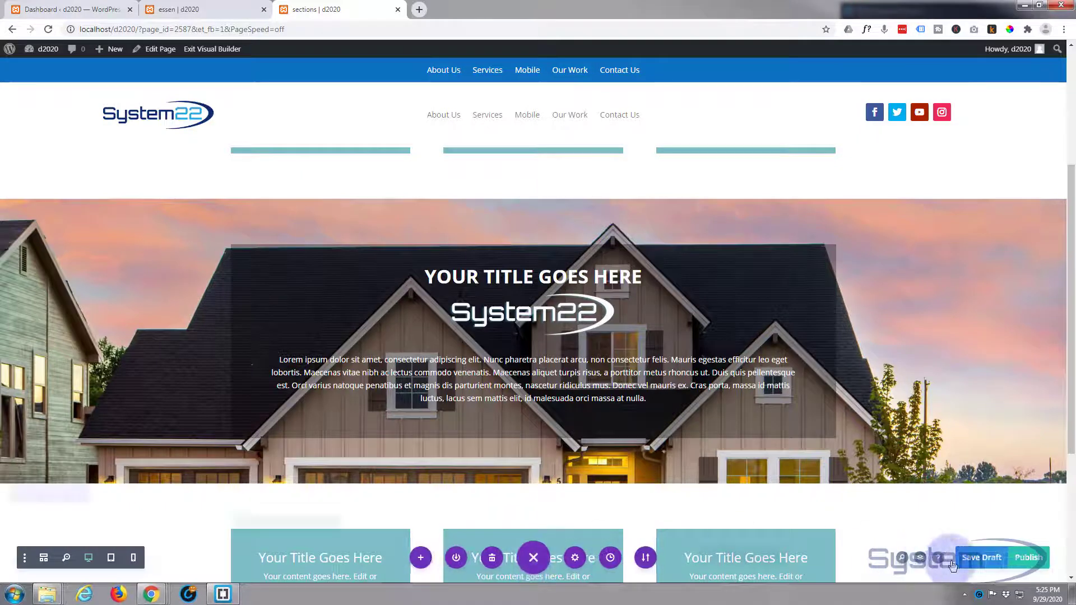
pyautogui.click(984, 558)
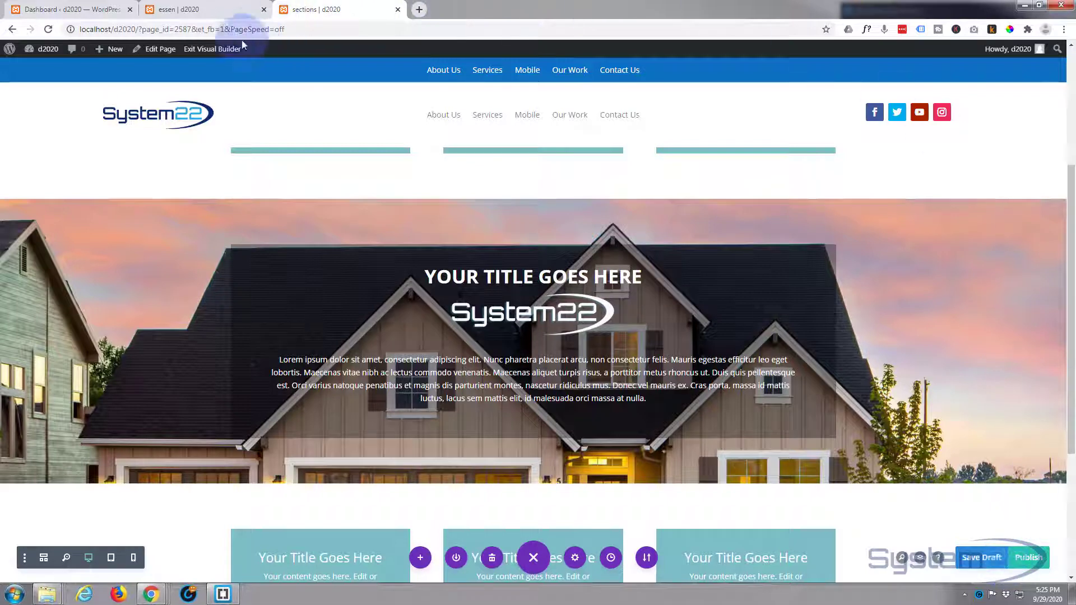
pyautogui.click(220, 50)
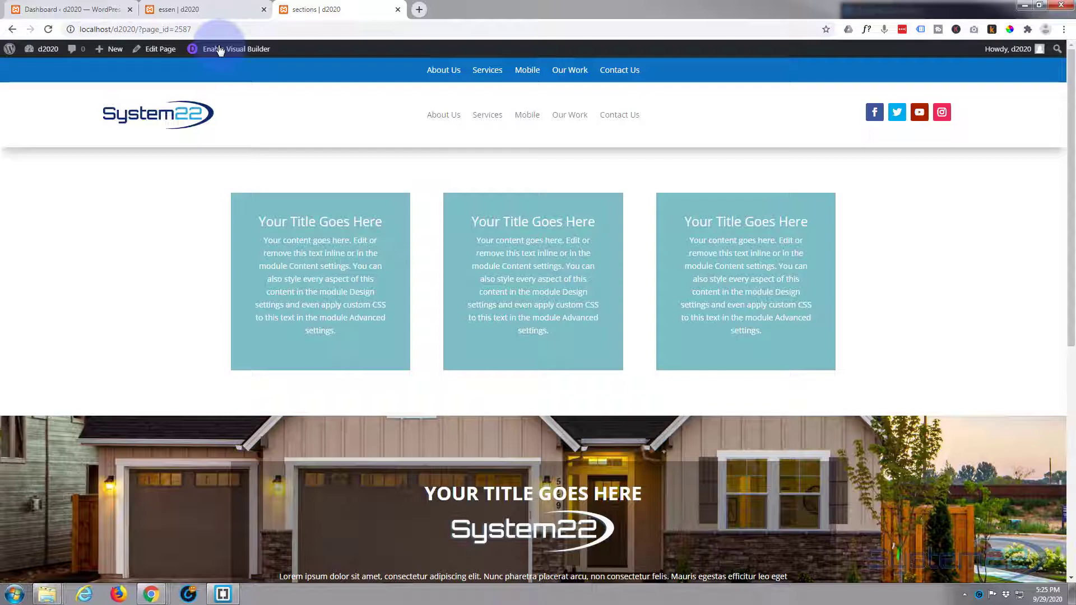
pyautogui.scroll(-5, 154, 103)
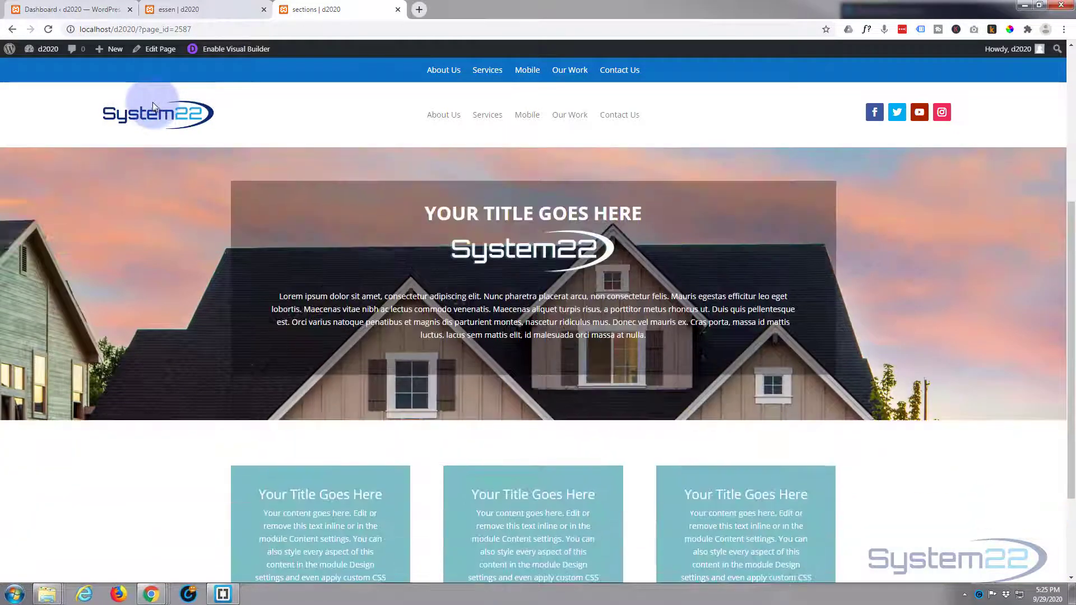
pyautogui.scroll(1, 150, 102)
pyautogui.scroll(-3, 150, 102)
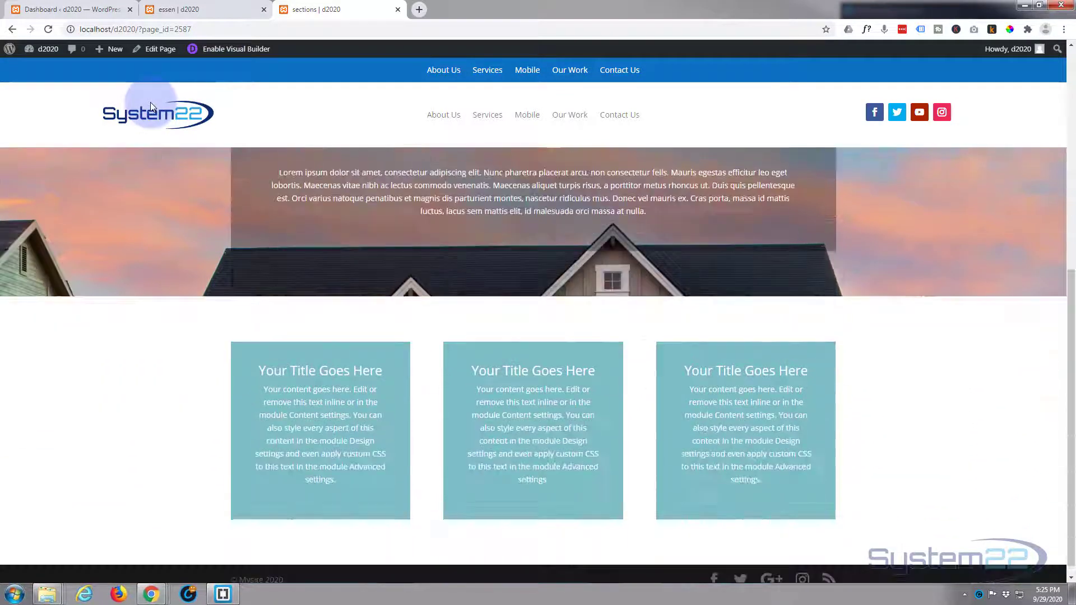
pyautogui.scroll(6, 150, 102)
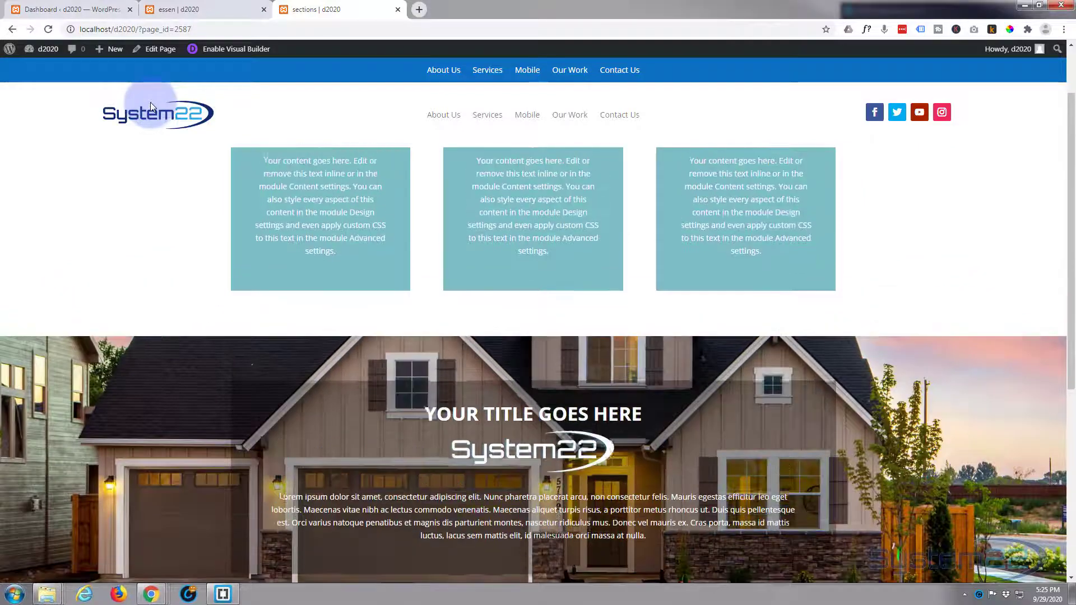
pyautogui.scroll(-3, 151, 102)
pyautogui.scroll(3, 149, 102)
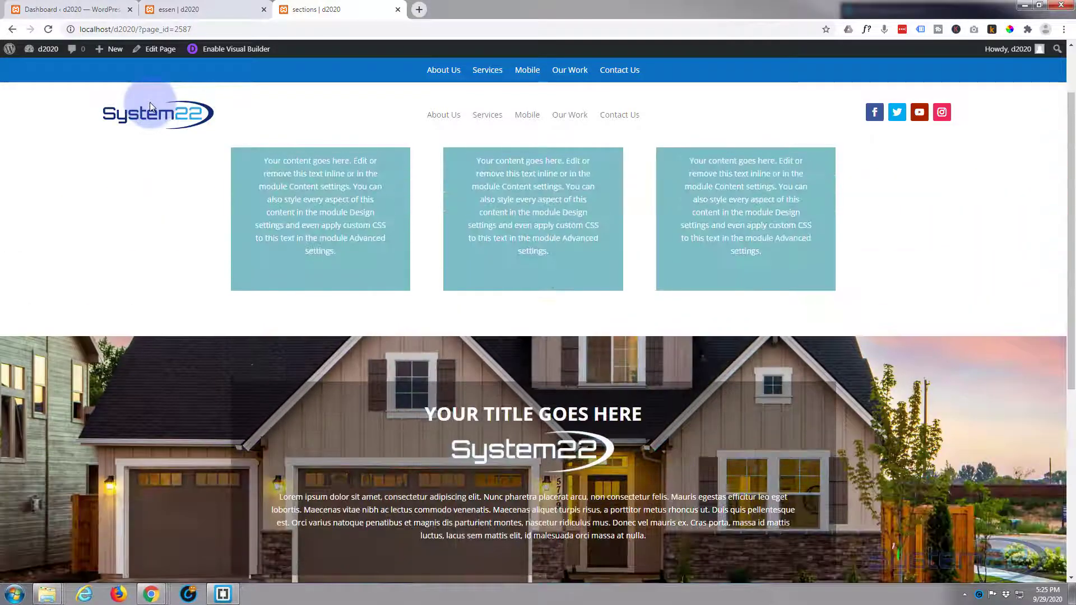
pyautogui.scroll(-2, 149, 102)
pyautogui.scroll(-1, 150, 102)
pyautogui.scroll(1, 149, 102)
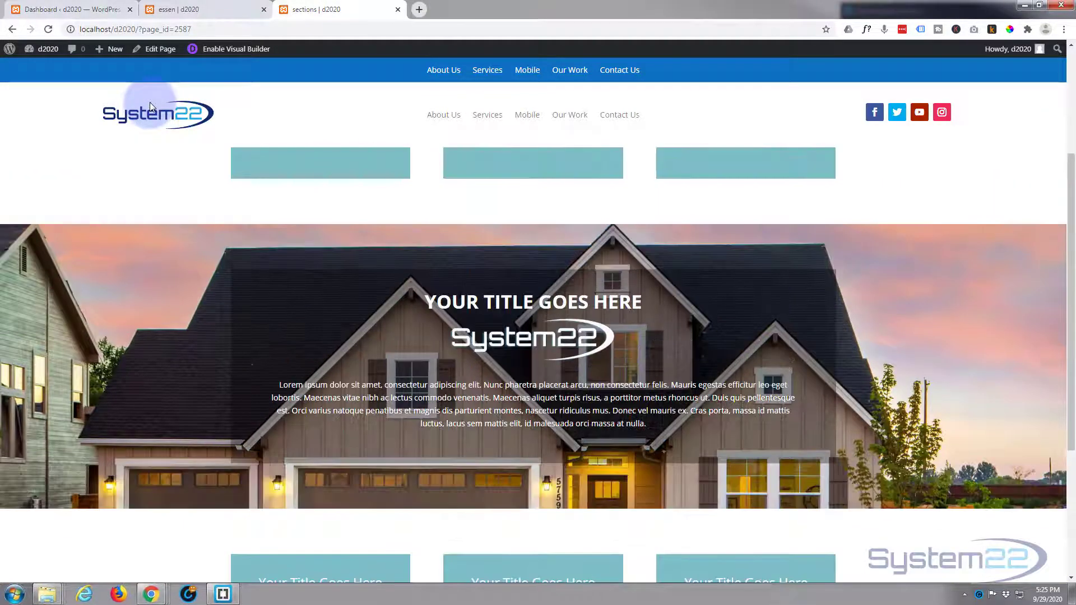
pyautogui.scroll(2, 150, 102)
pyautogui.scroll(-1, 150, 102)
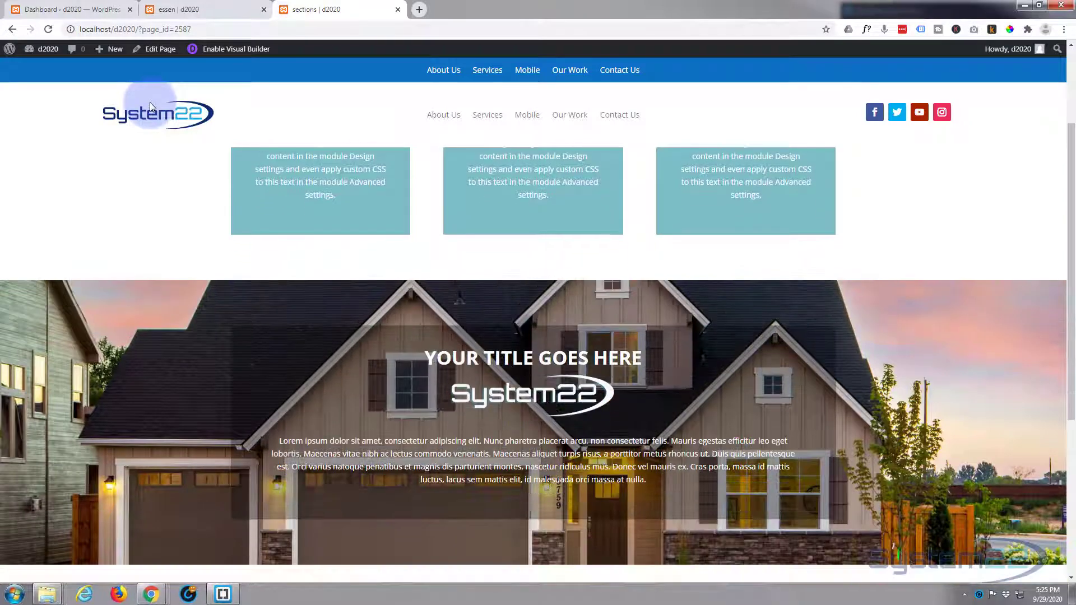
pyautogui.scroll(-3, 150, 102)
pyautogui.scroll(2, 149, 102)
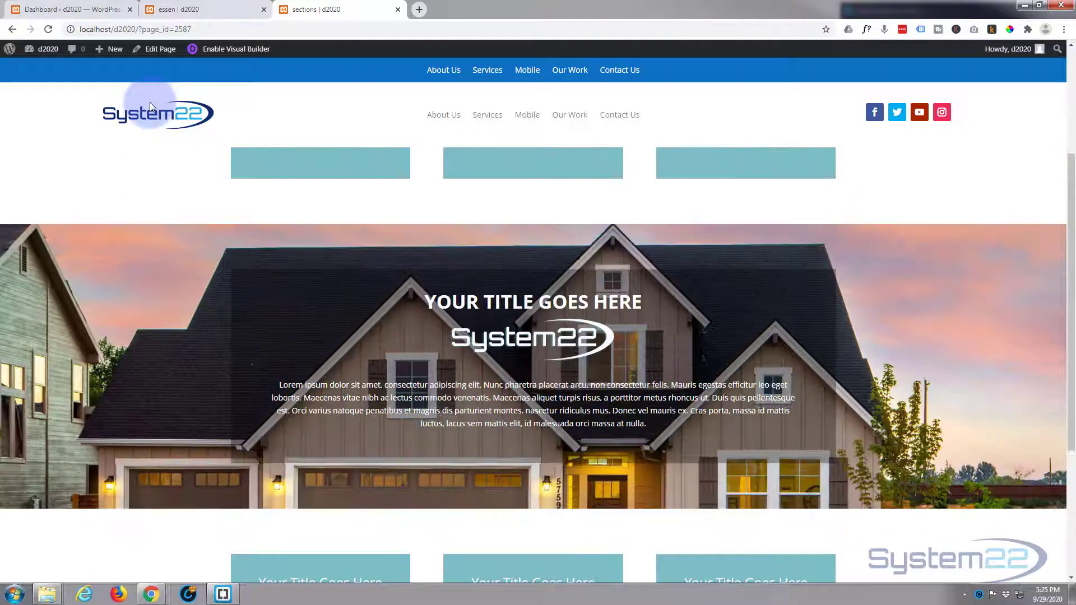
pyautogui.scroll(3, 150, 102)
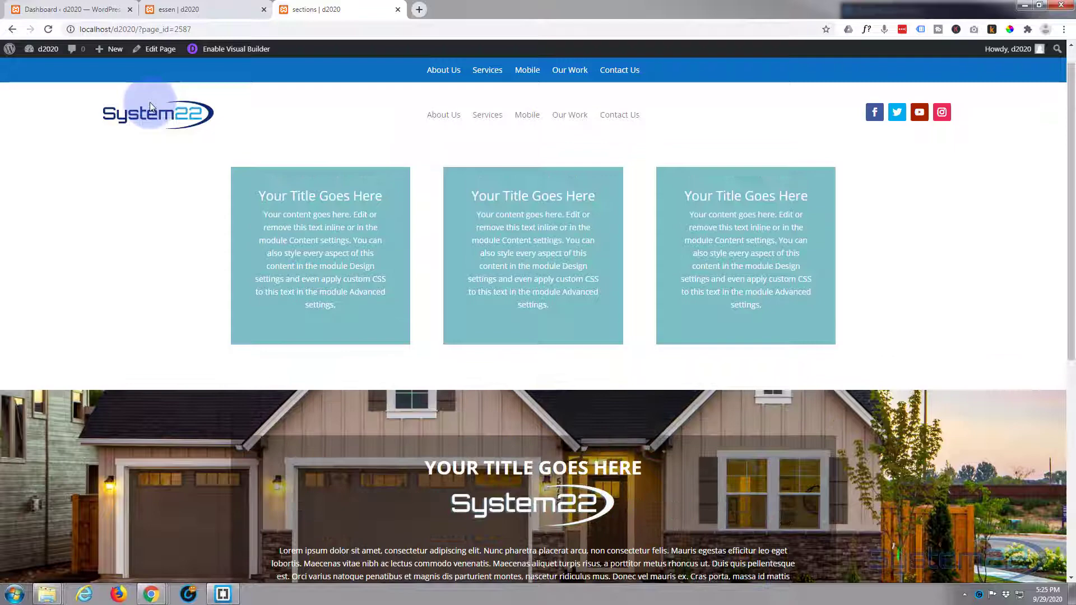
pyautogui.scroll(-7, 150, 102)
pyautogui.scroll(3, 149, 102)
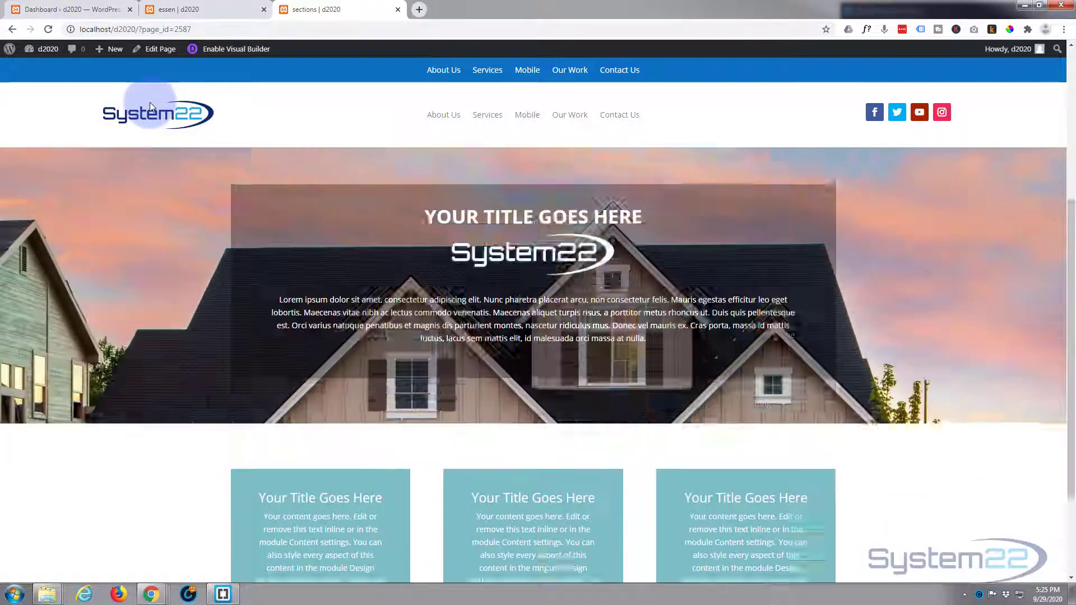
pyautogui.scroll(3, 150, 102)
pyautogui.scroll(1, 82, 166)
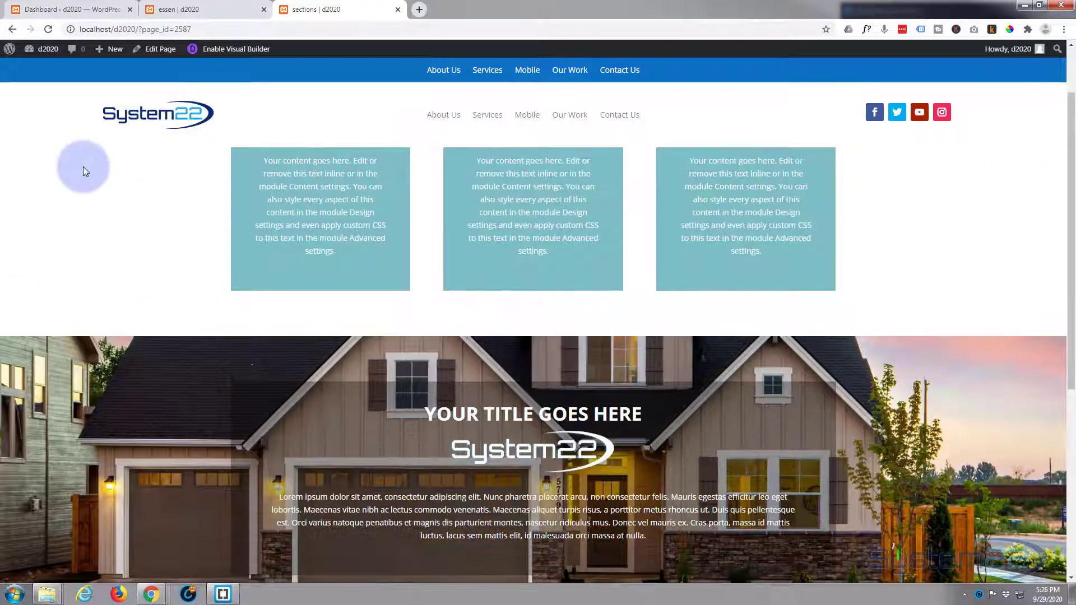
pyautogui.scroll(1, 83, 167)
pyautogui.scroll(-3, 82, 170)
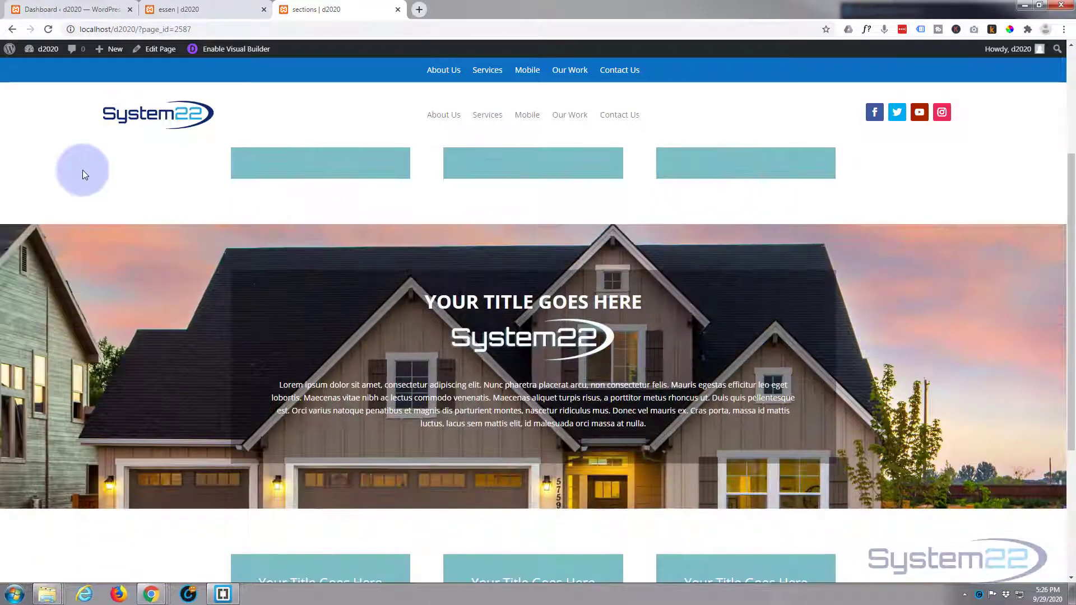